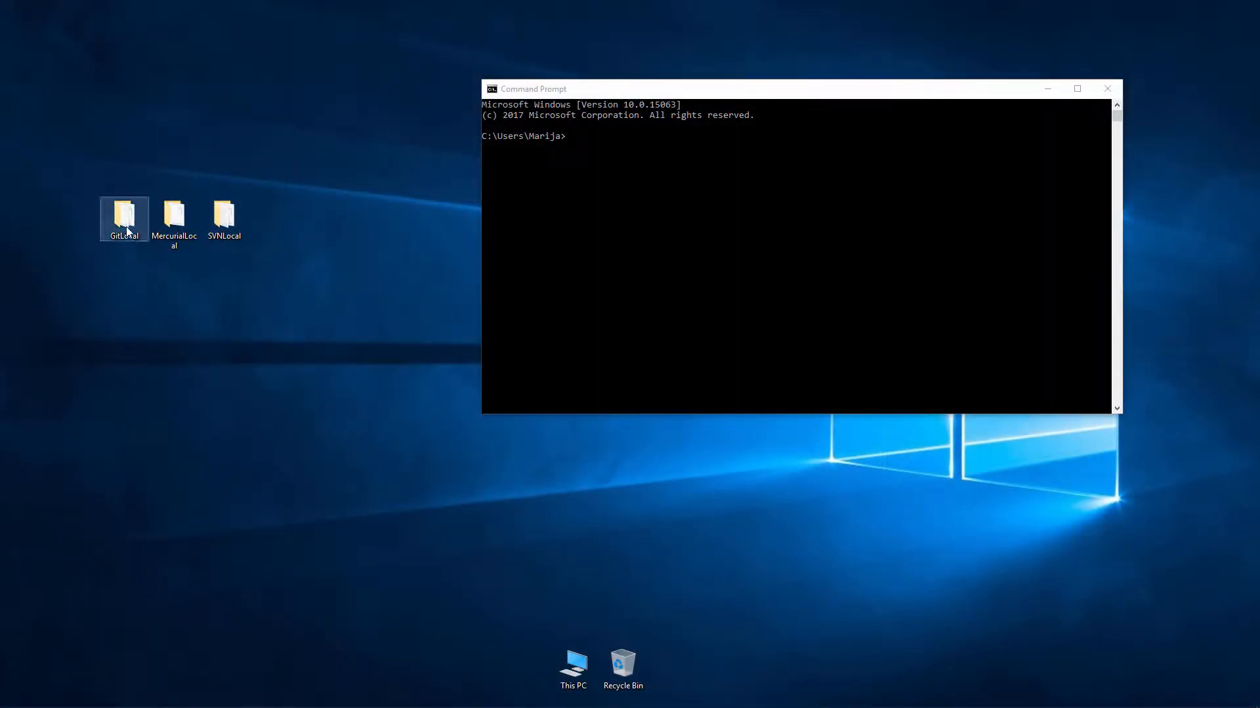
pyautogui.click(225, 222)
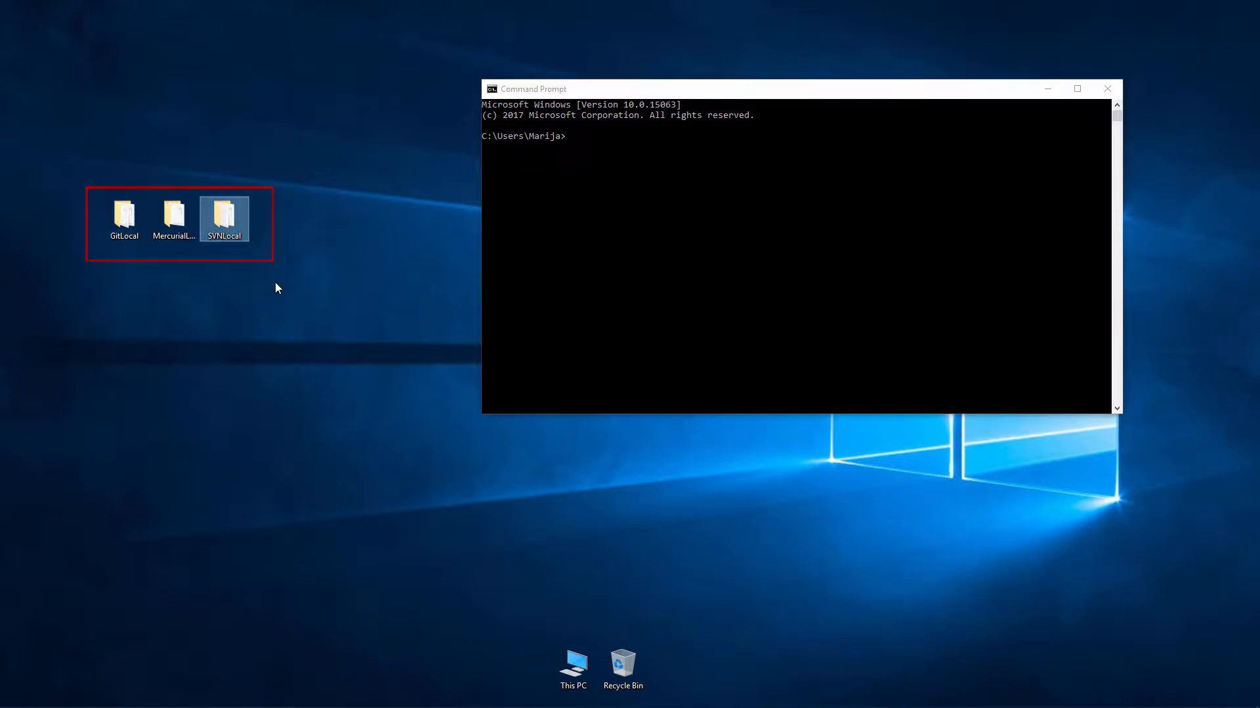
pyautogui.click(586, 95)
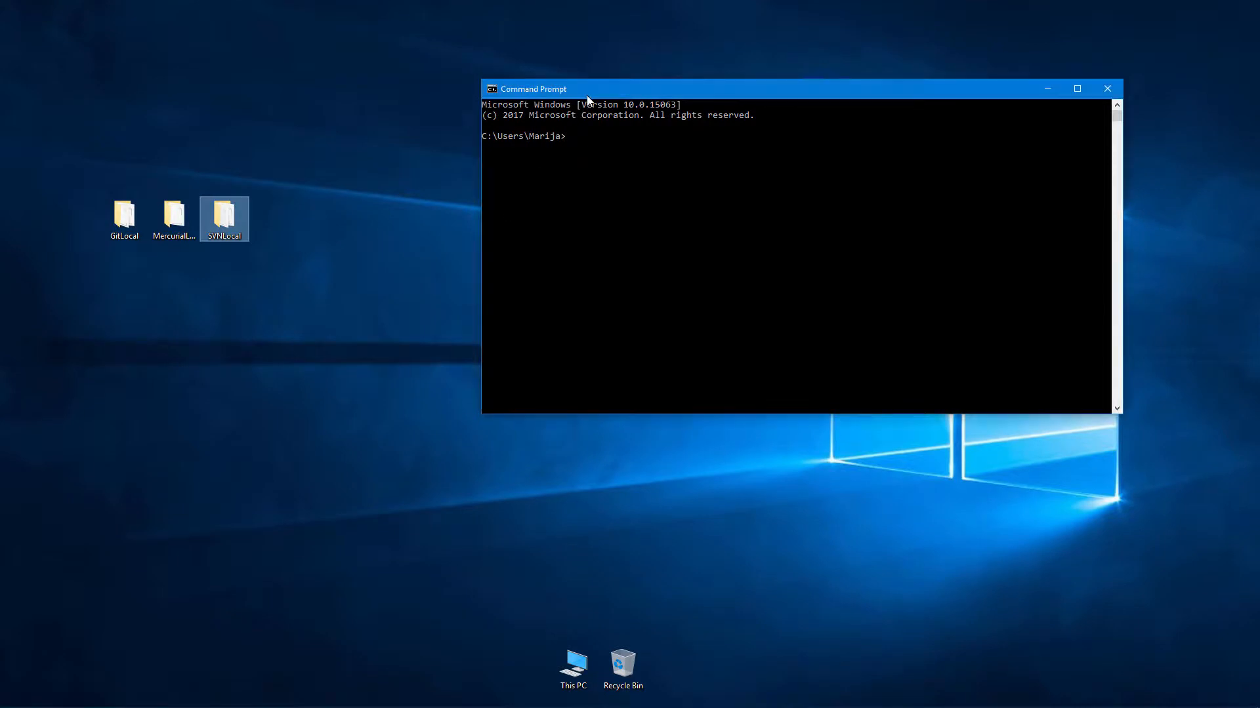
pyautogui.rightClick(309, 197)
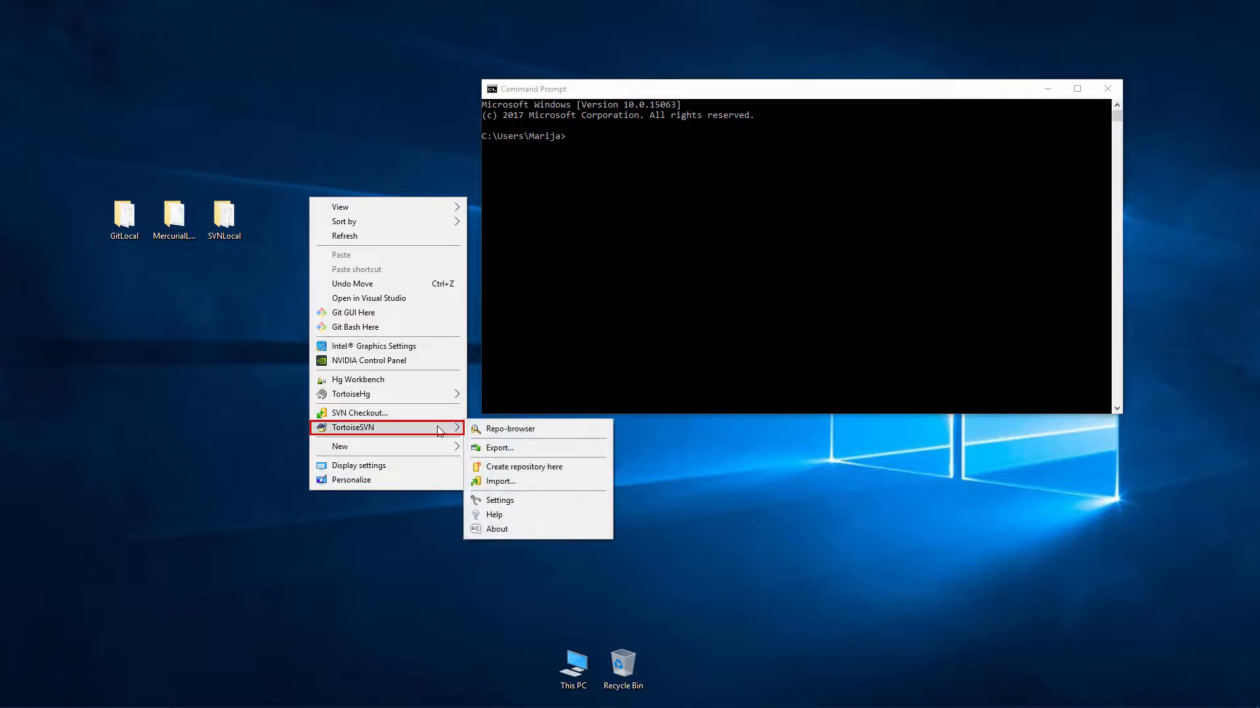
pyautogui.moveTo(441, 397)
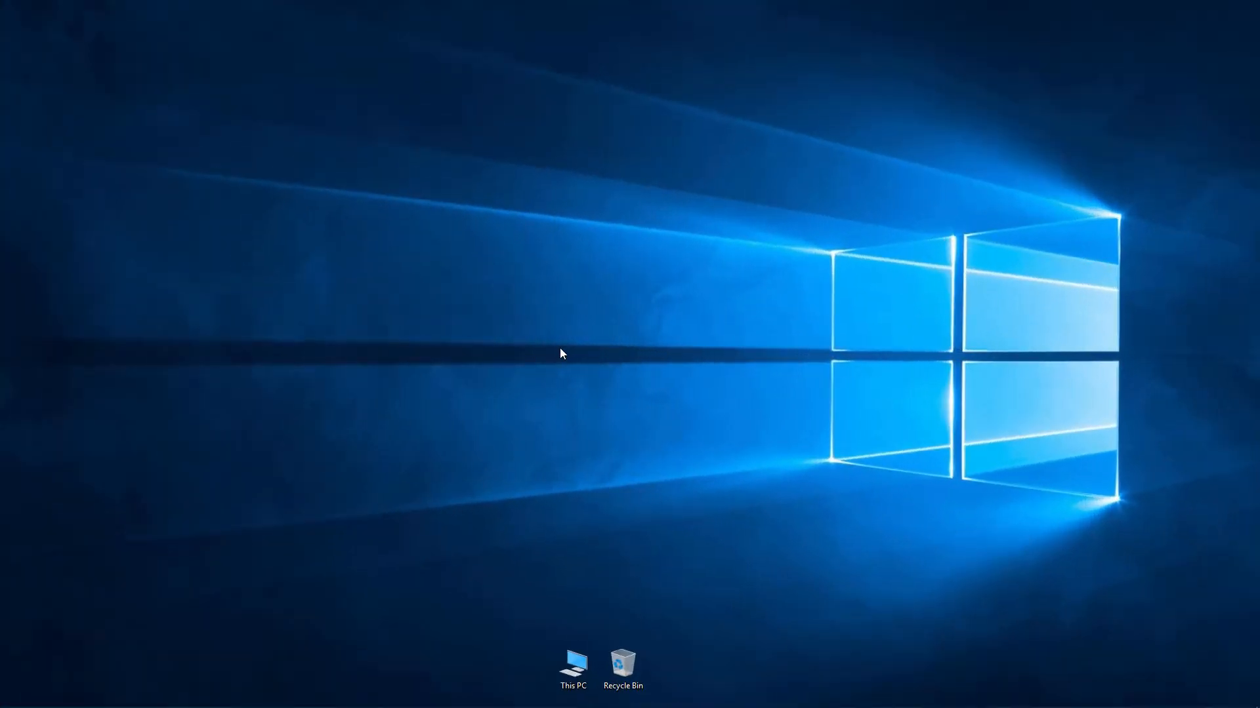
# Create a new folder named GitLocal on the desktop.
pyautogui.rightClick(608, 246)
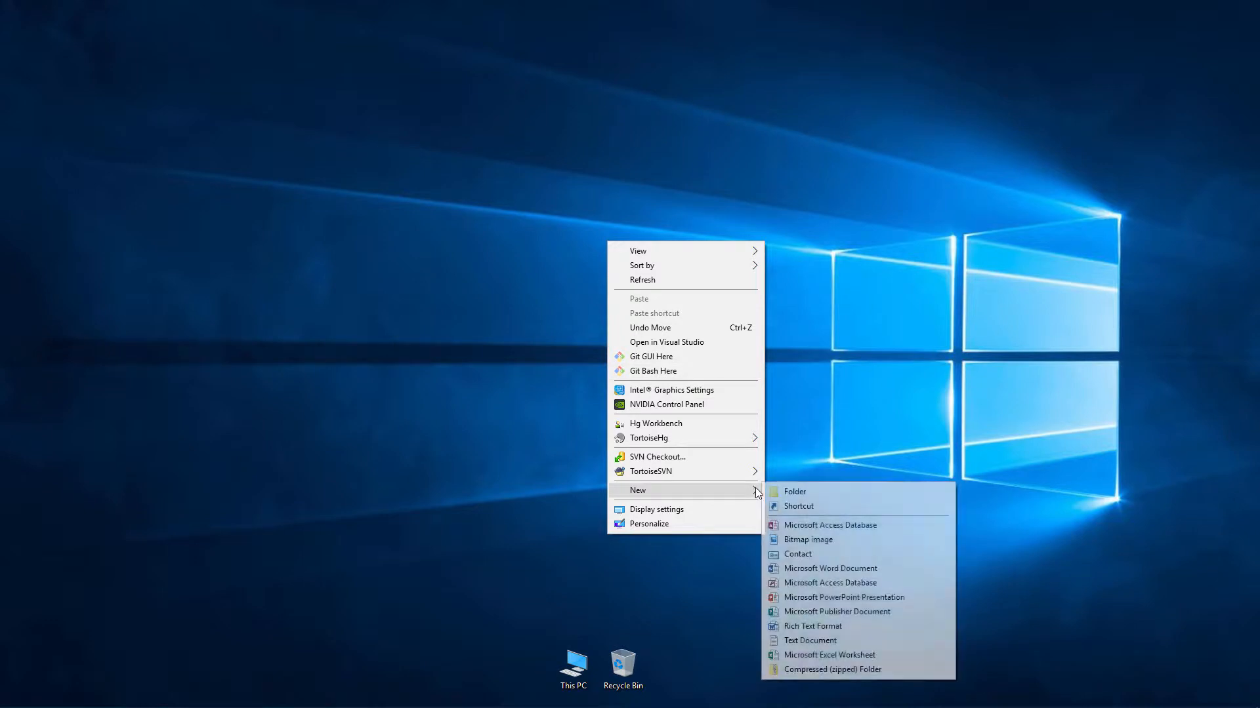
pyautogui.click(789, 493)
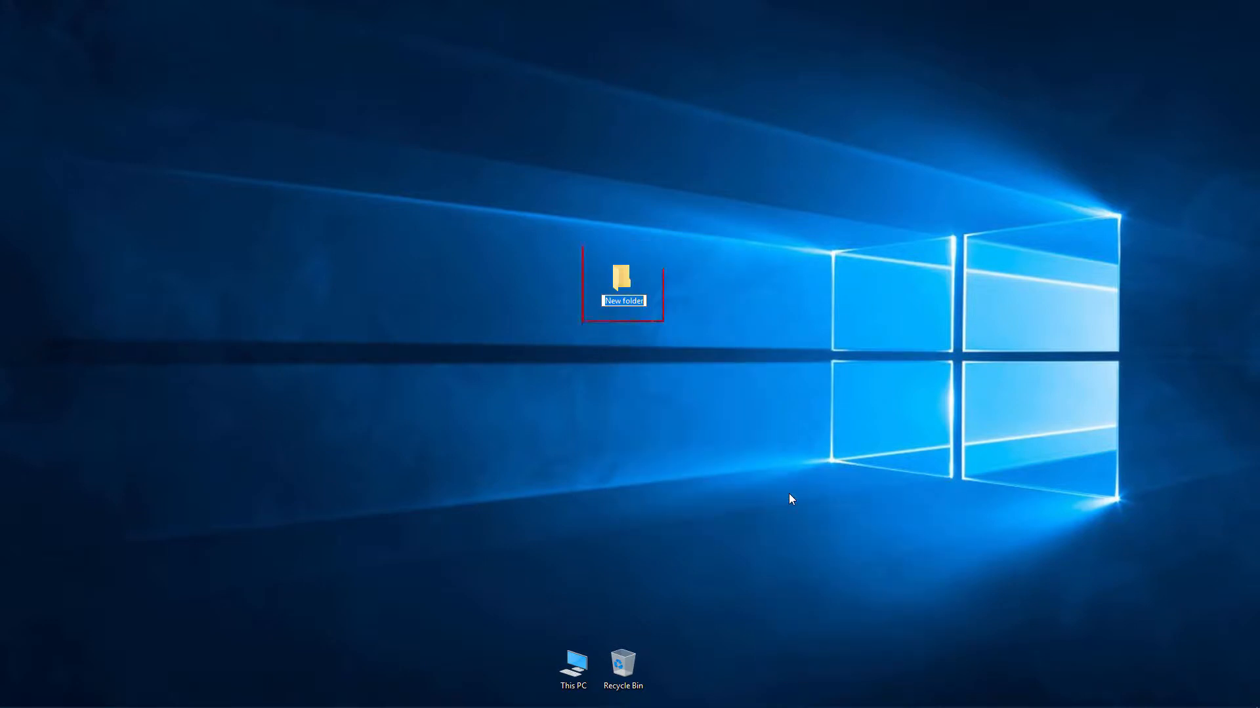
pyautogui.write('GitLocal')
pyautogui.press('Return')
# Initialize a bare Git repository in the GitLocal folder with git init --bare in Git Bash, and open the folder.
pyautogui.rightClick(633, 286)
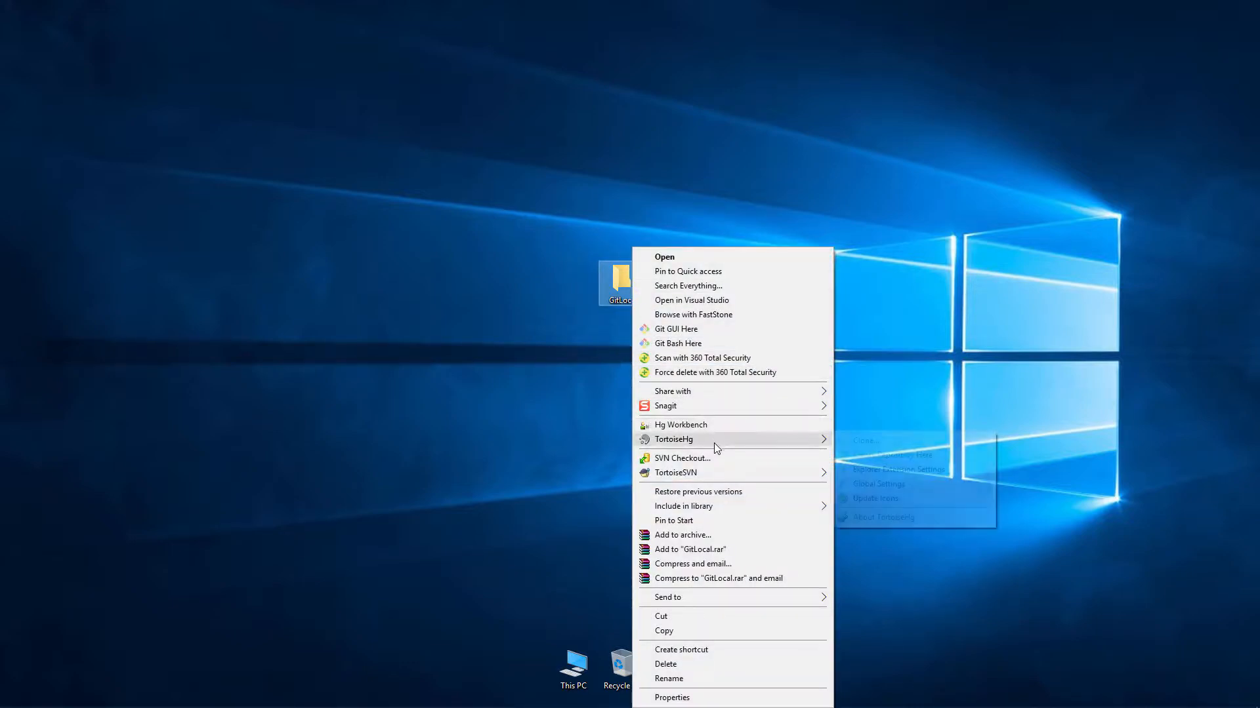
pyautogui.click(739, 342)
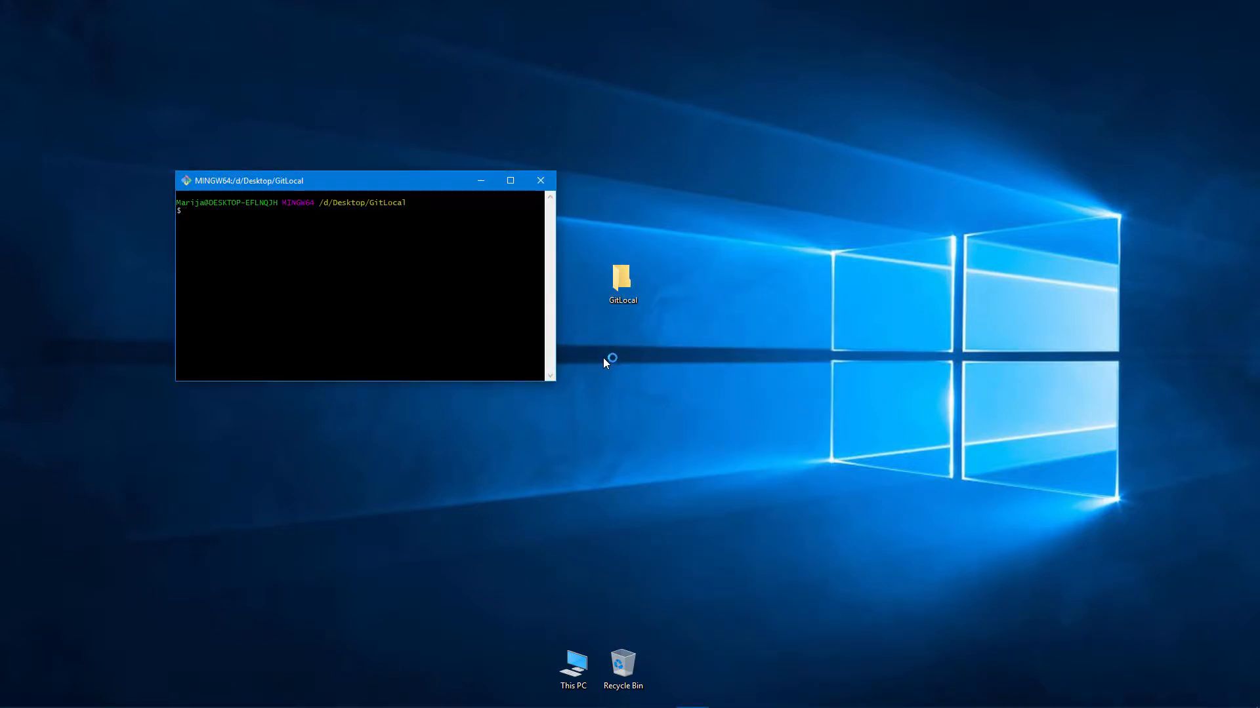
pyautogui.write('git init --bare')
pyautogui.press('Return')
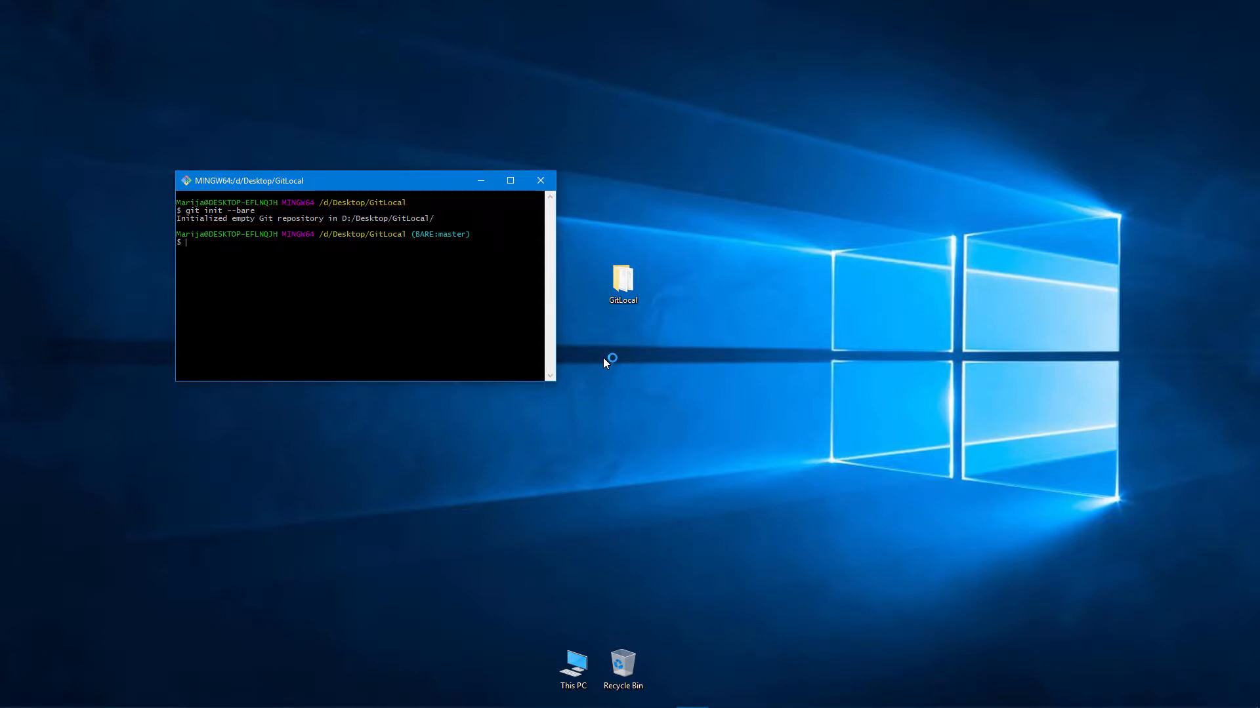
pyautogui.doubleClick(618, 281)
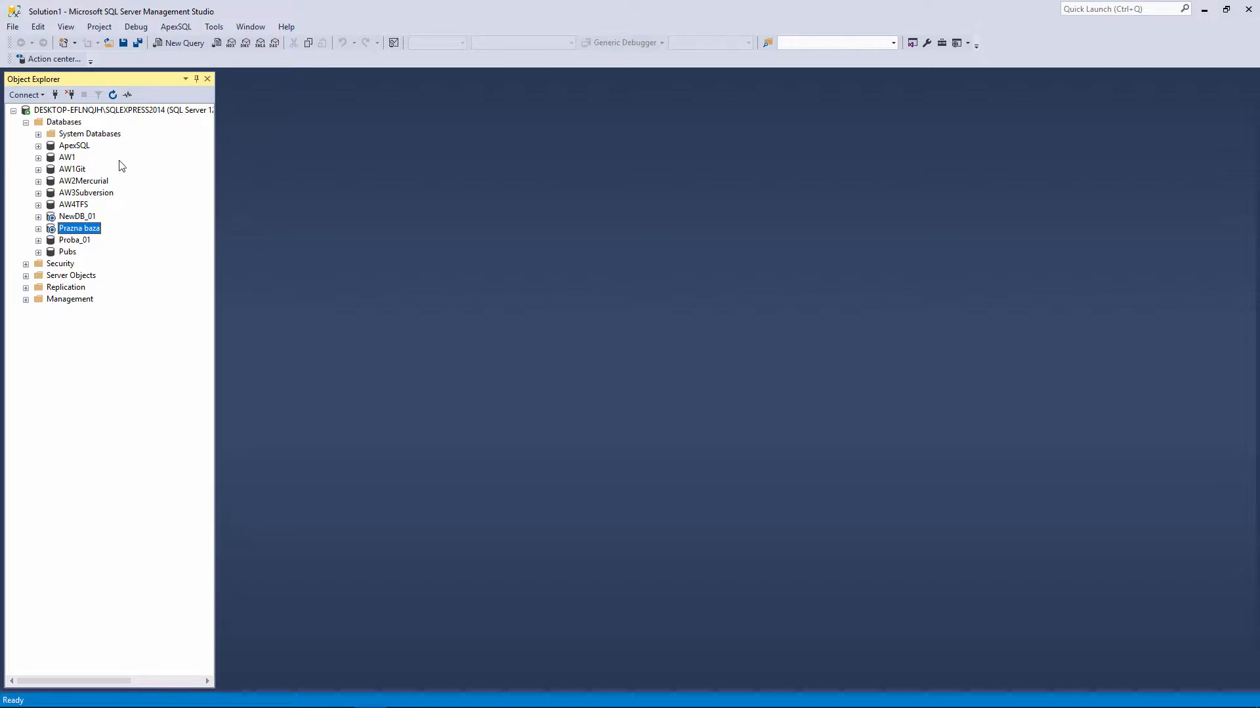
pyautogui.click(67, 158)
pyautogui.click(176, 30)
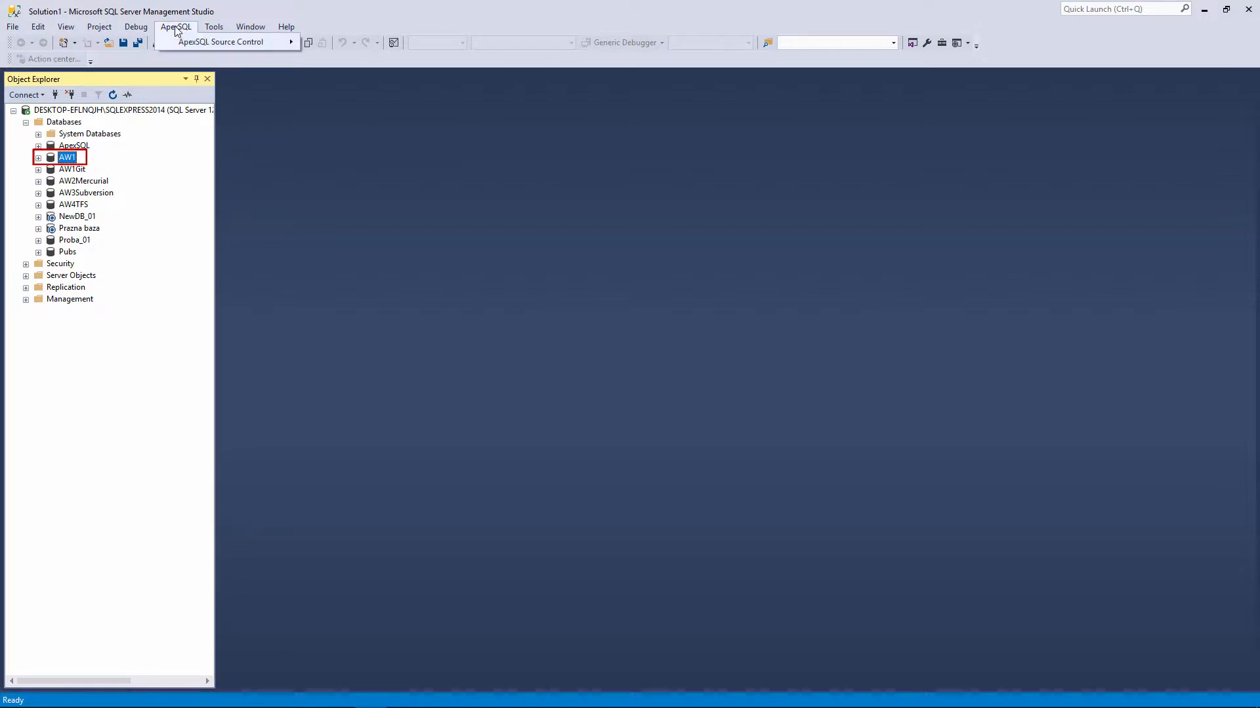
pyautogui.moveTo(177, 44)
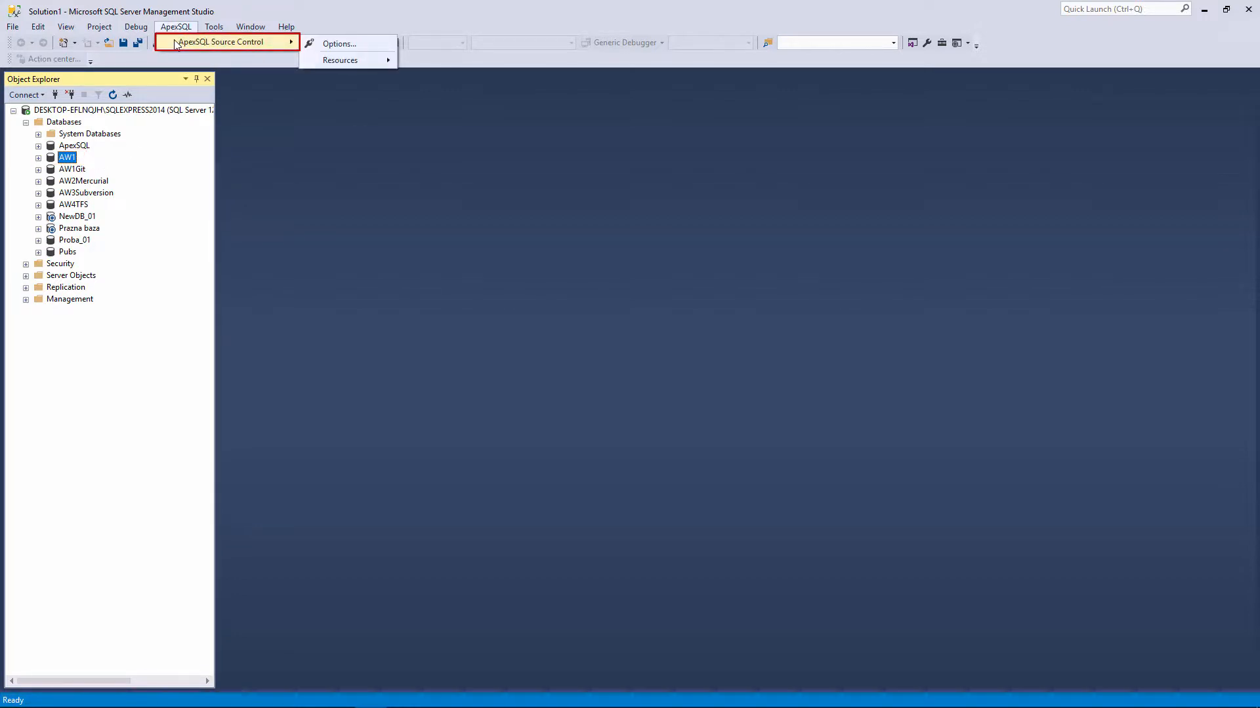
pyautogui.click(176, 175)
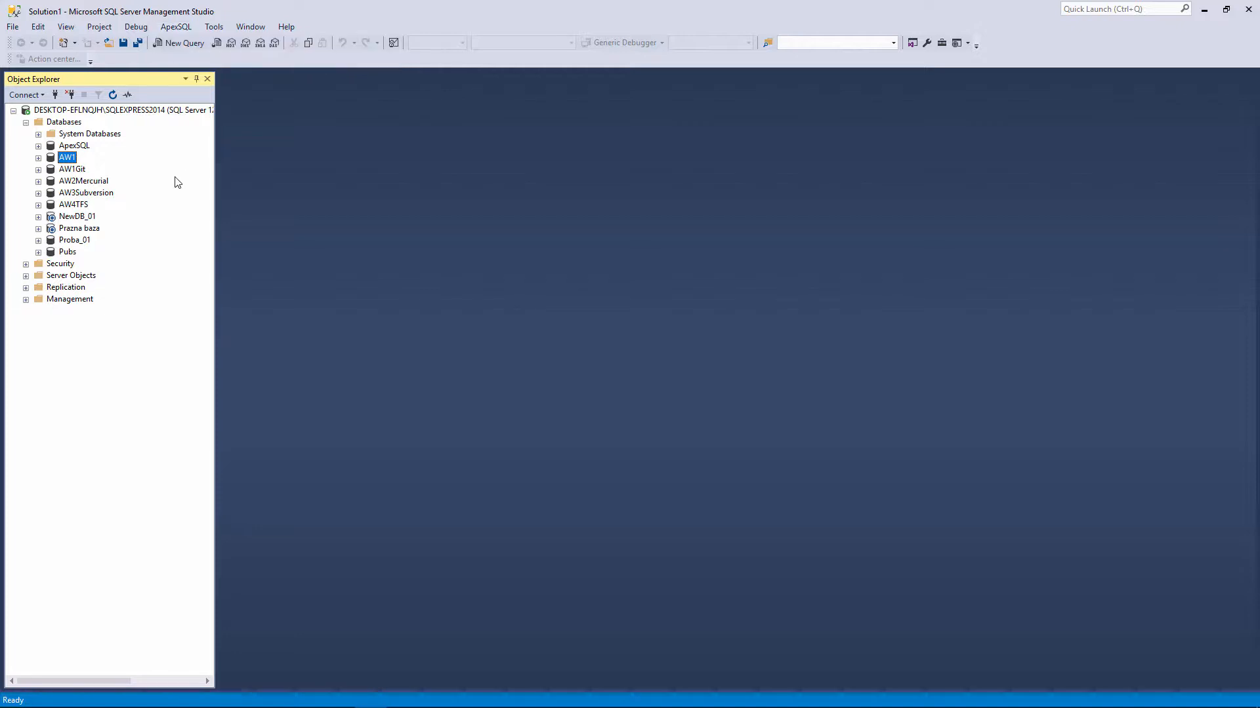
# Start linking the AW1 database to source control, with a native connection and Git as the source control system.
pyautogui.rightClick(70, 161)
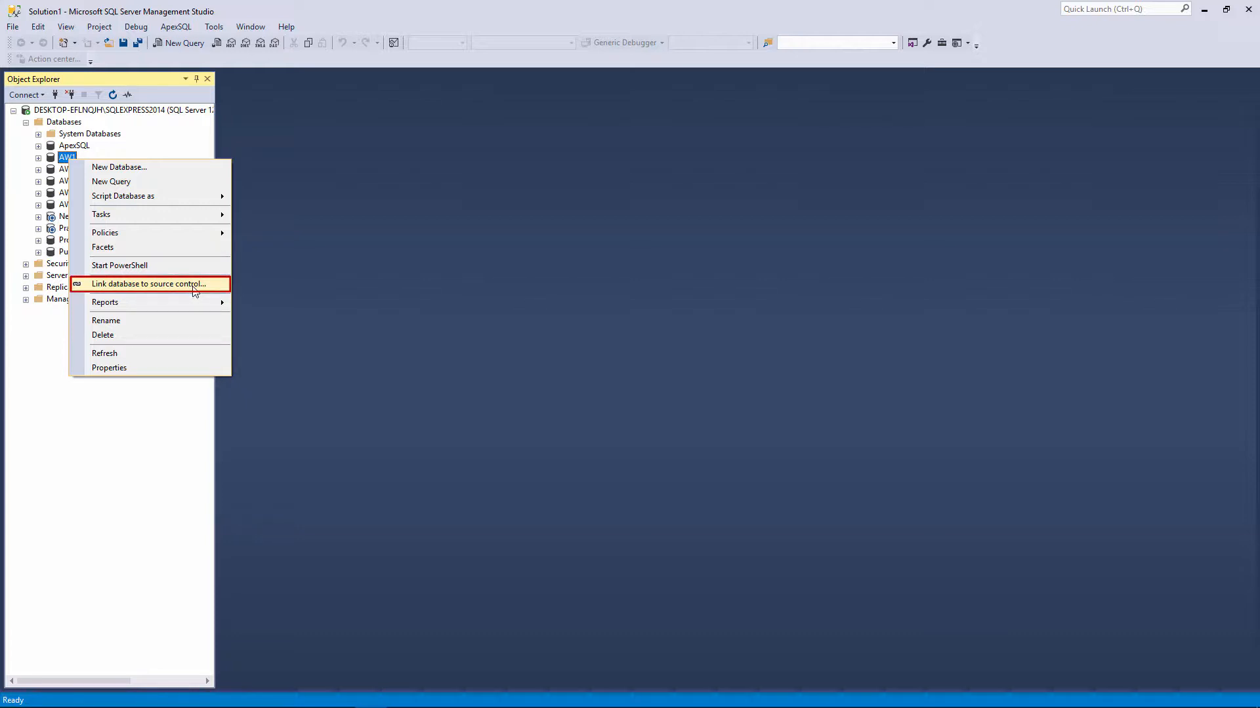
pyautogui.click(194, 285)
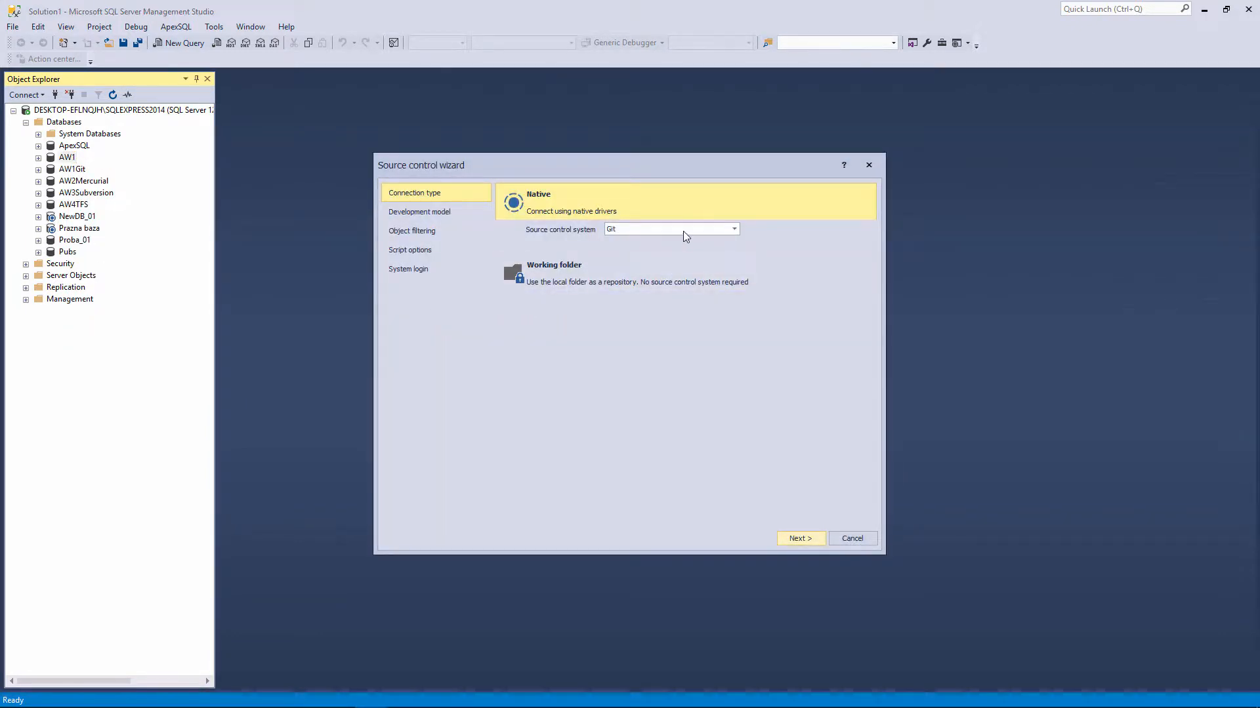
pyautogui.click(684, 231)
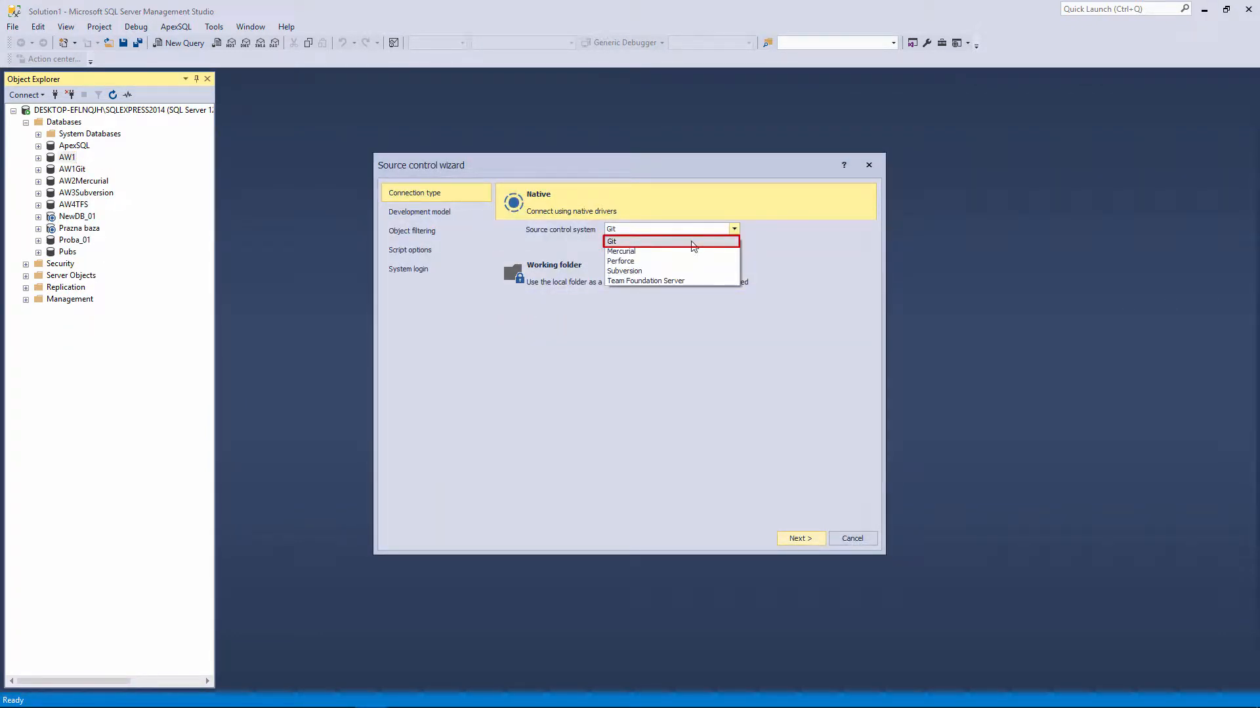
pyautogui.click(692, 242)
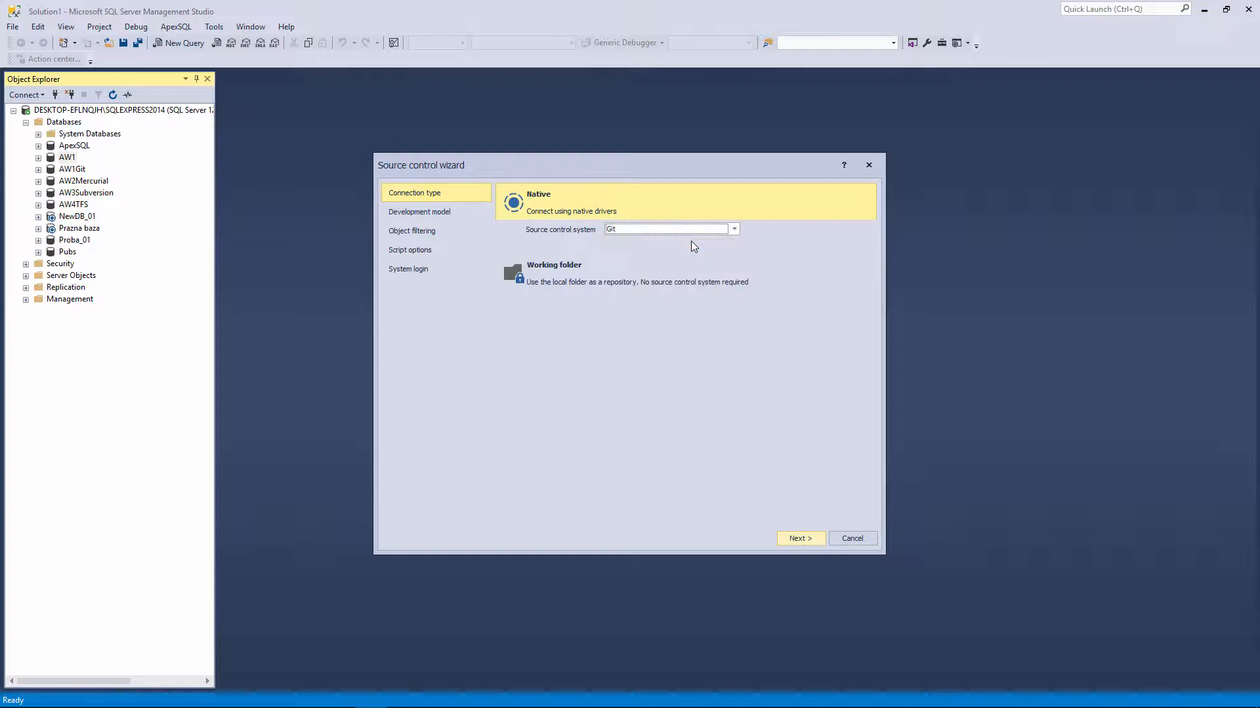
# Set the repository path in the wizard's system login settings to D:\Desktop\GitLocal.
pyautogui.click(432, 271)
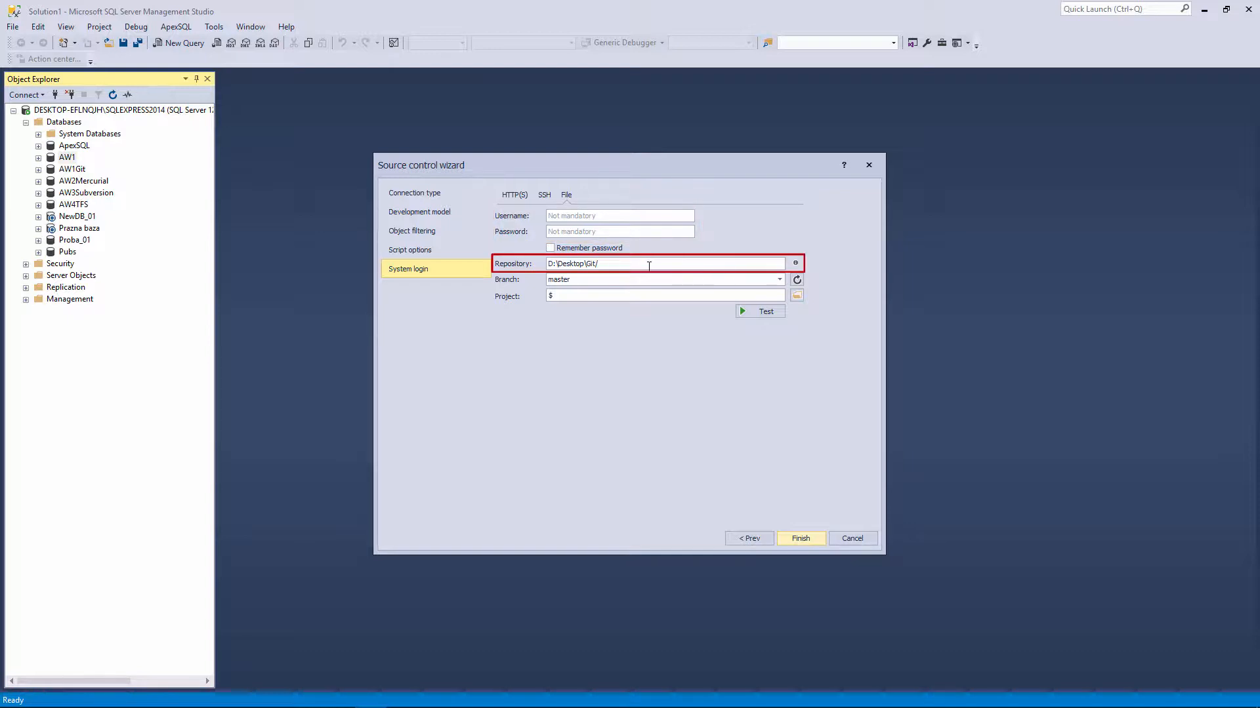
pyautogui.moveTo(599, 266); pyautogui.dragTo(533, 269)
pyautogui.rightClick(585, 266)
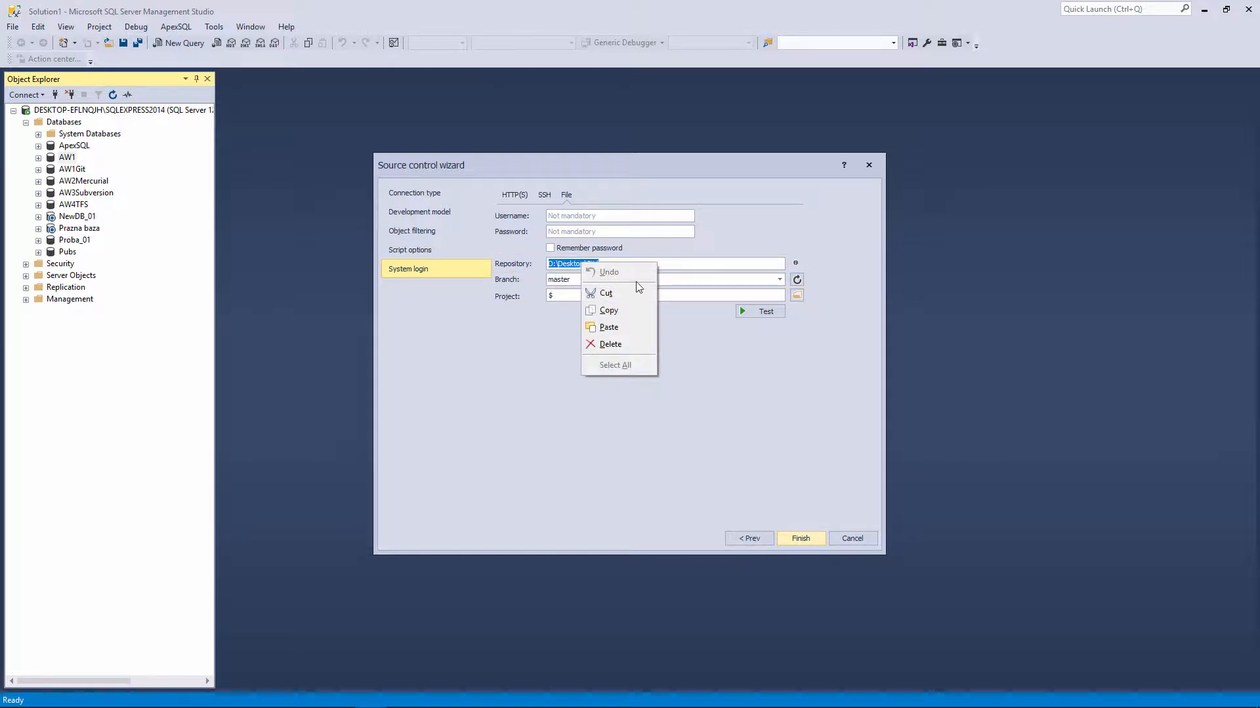
pyautogui.click(635, 327)
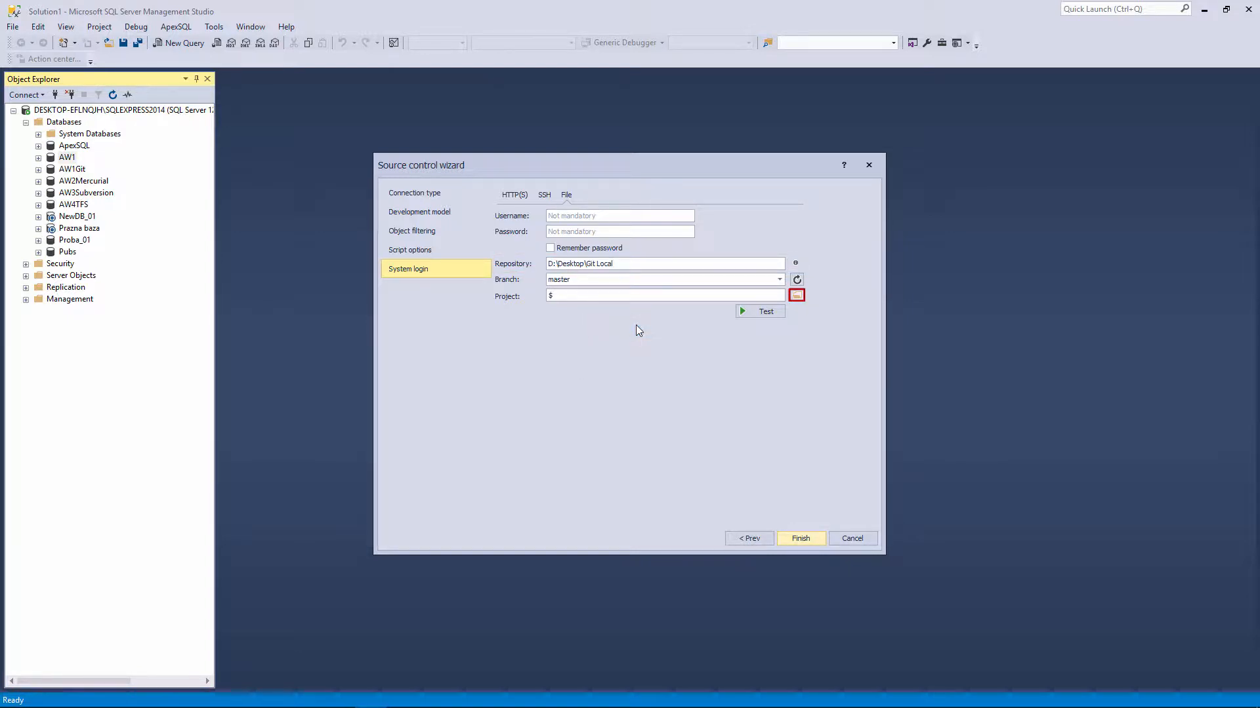
# Create a new project named AW1Repository in the Git repository, without a comment.
pyautogui.click(797, 295)
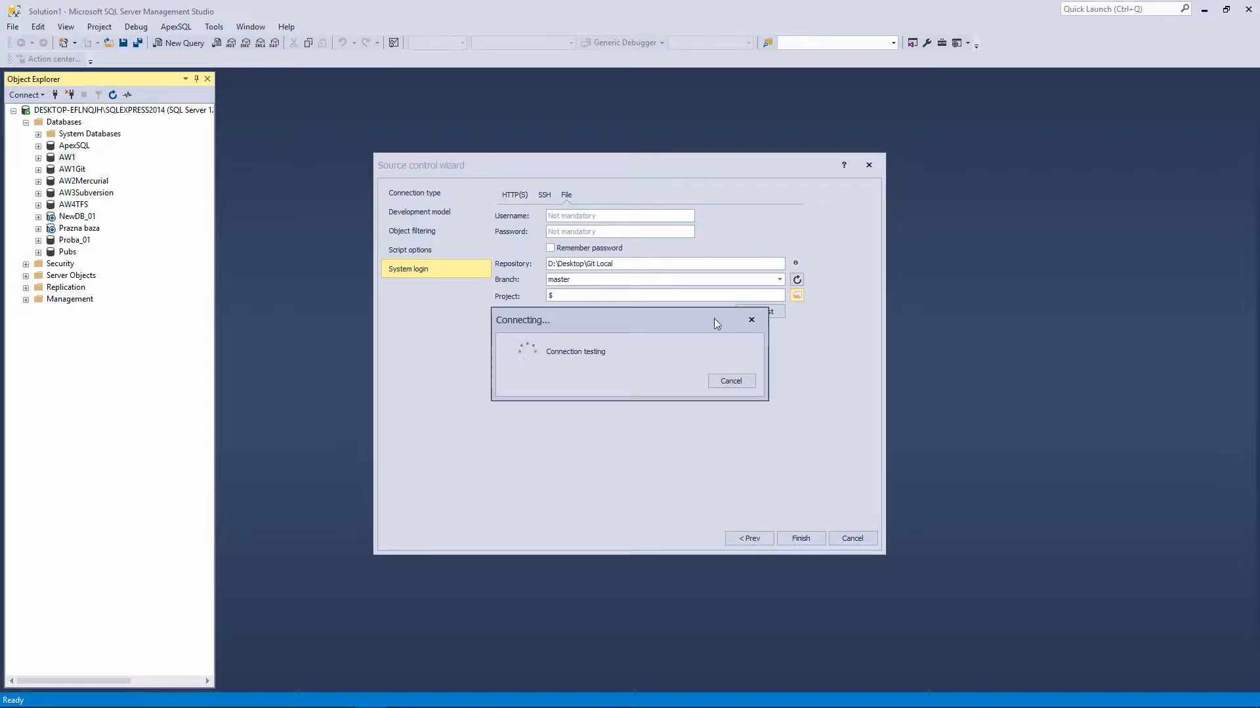
pyautogui.click(523, 440)
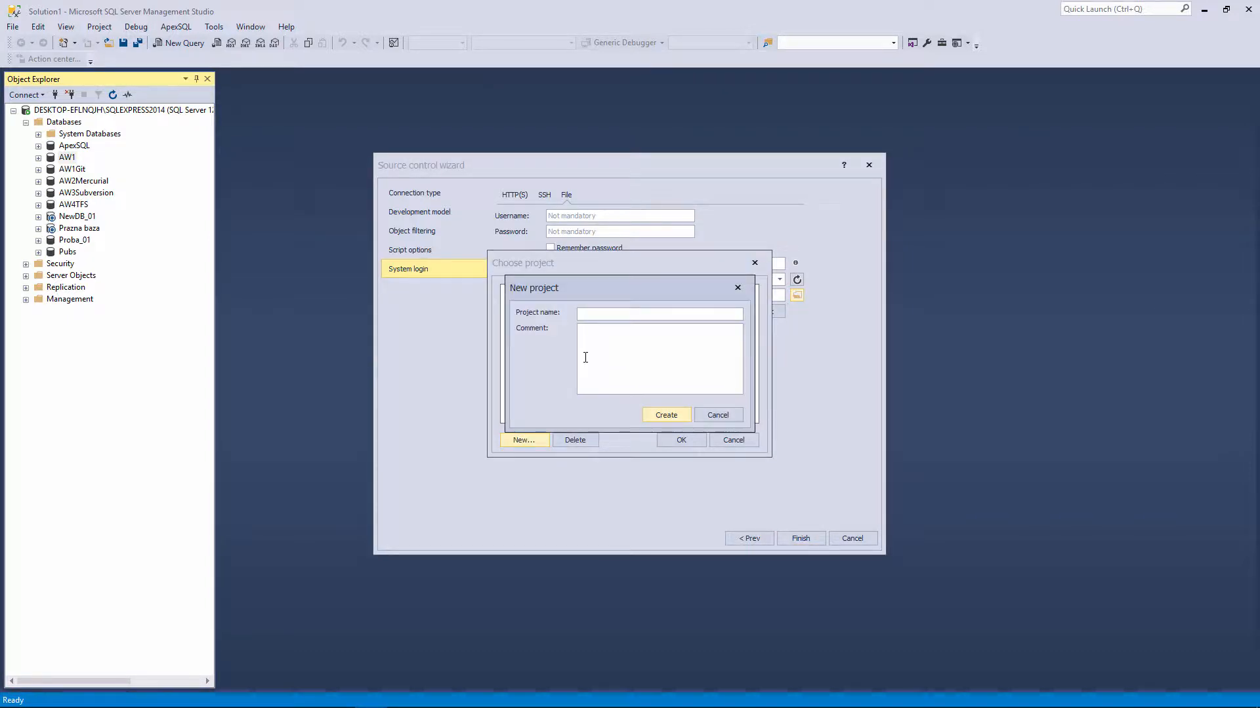
pyautogui.write('AW1')
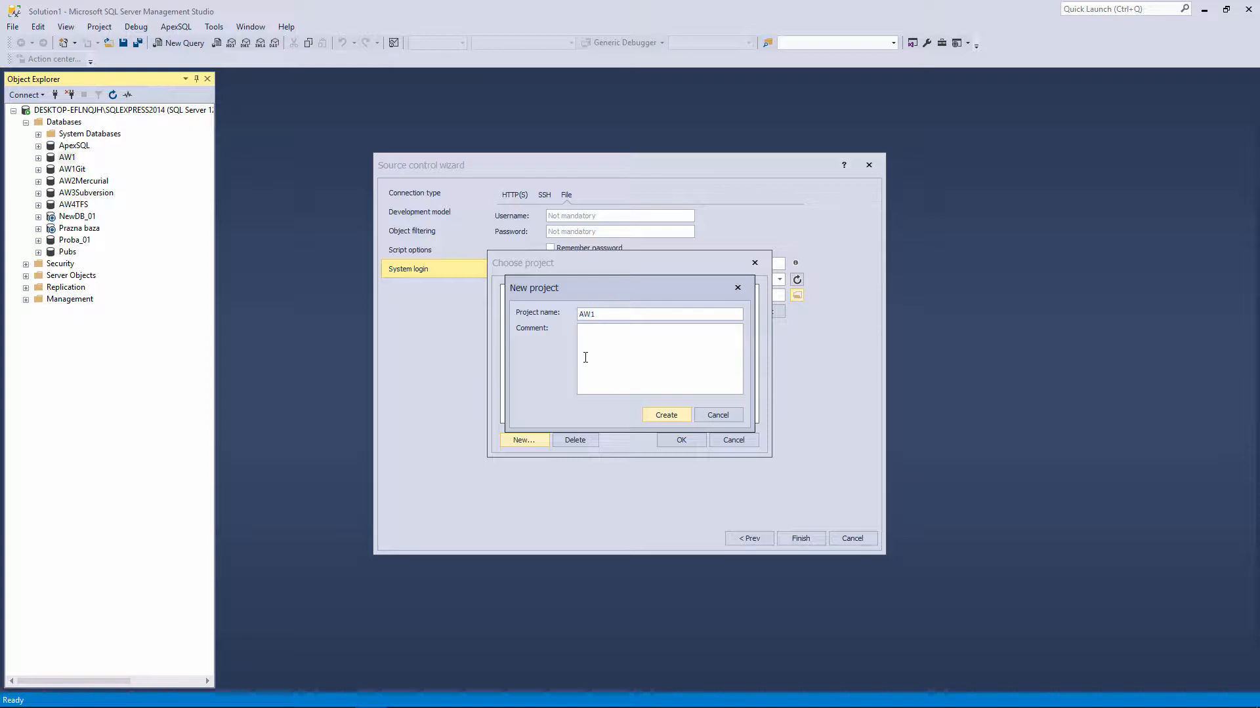
pyautogui.write('Repository')
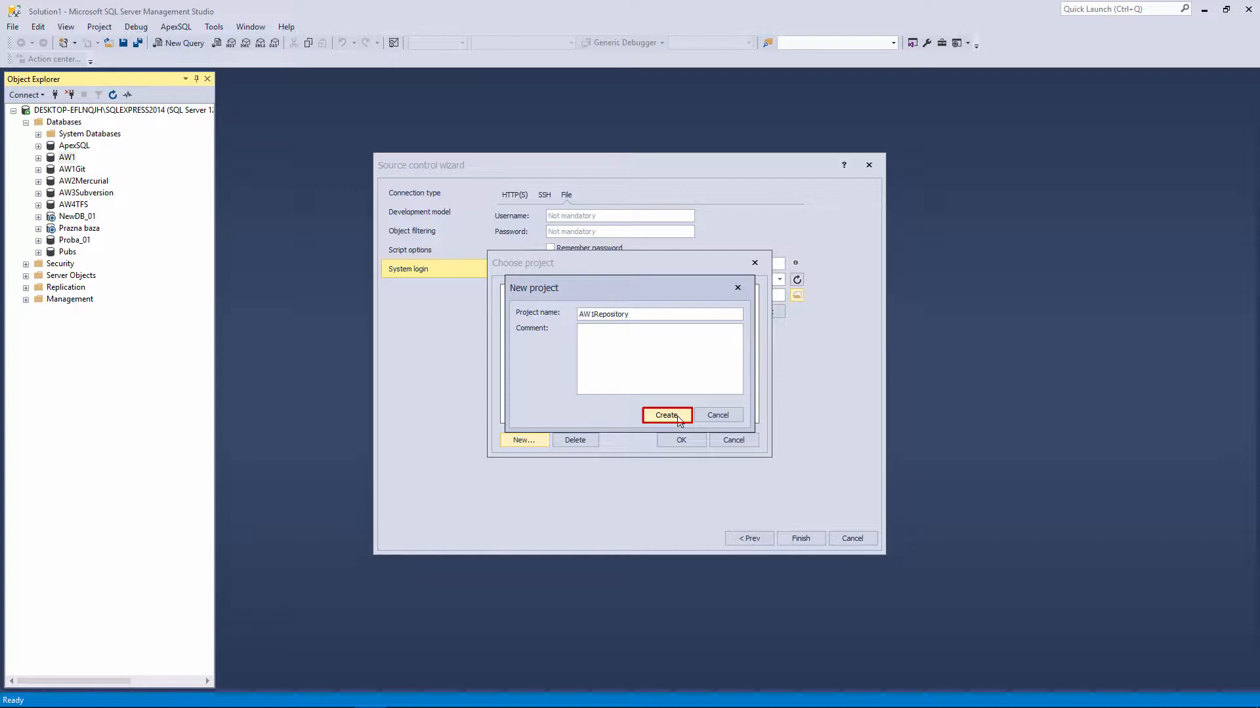
pyautogui.click(666, 416)
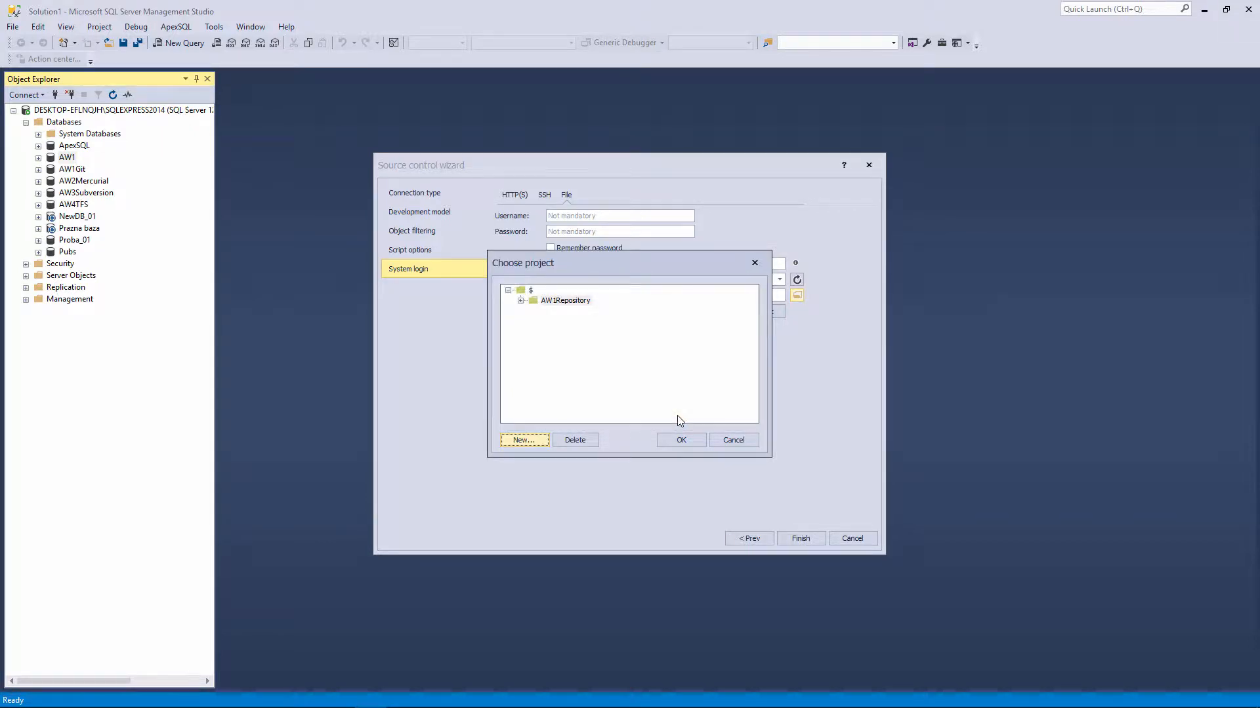
# Choose AW1Repository as the project for the database link and finish the source control wizard.
pyautogui.click(566, 301)
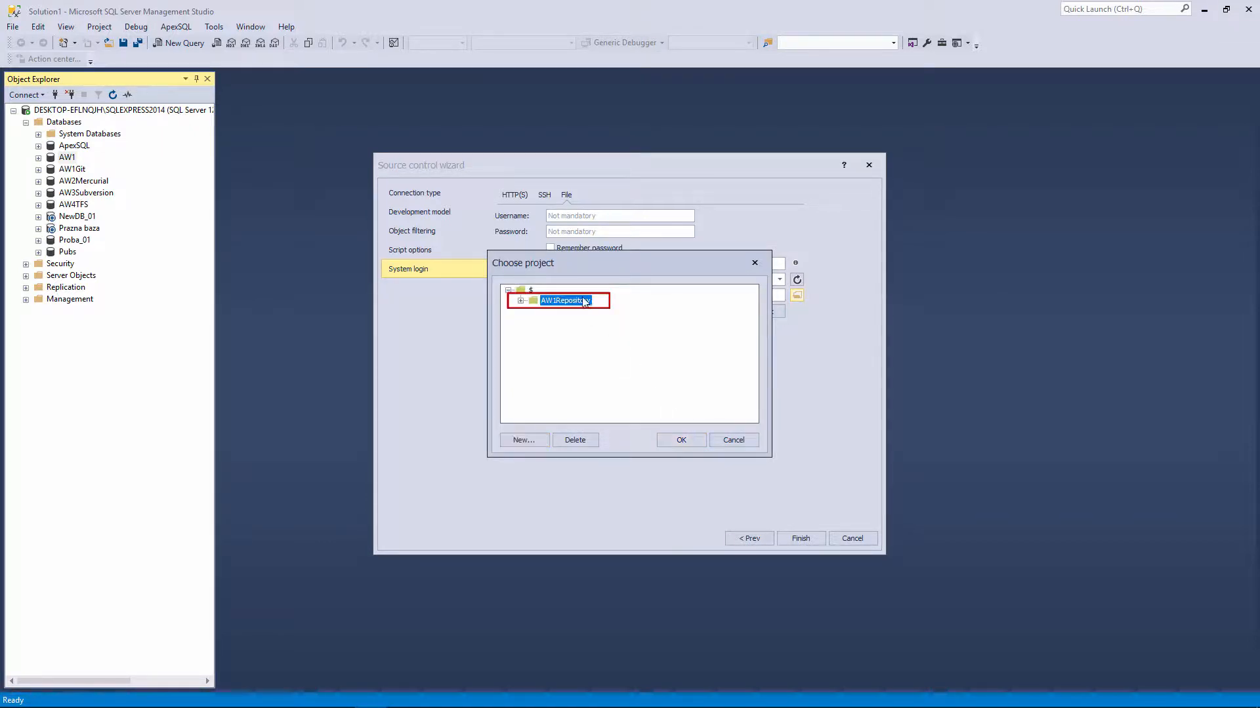
pyautogui.click(685, 439)
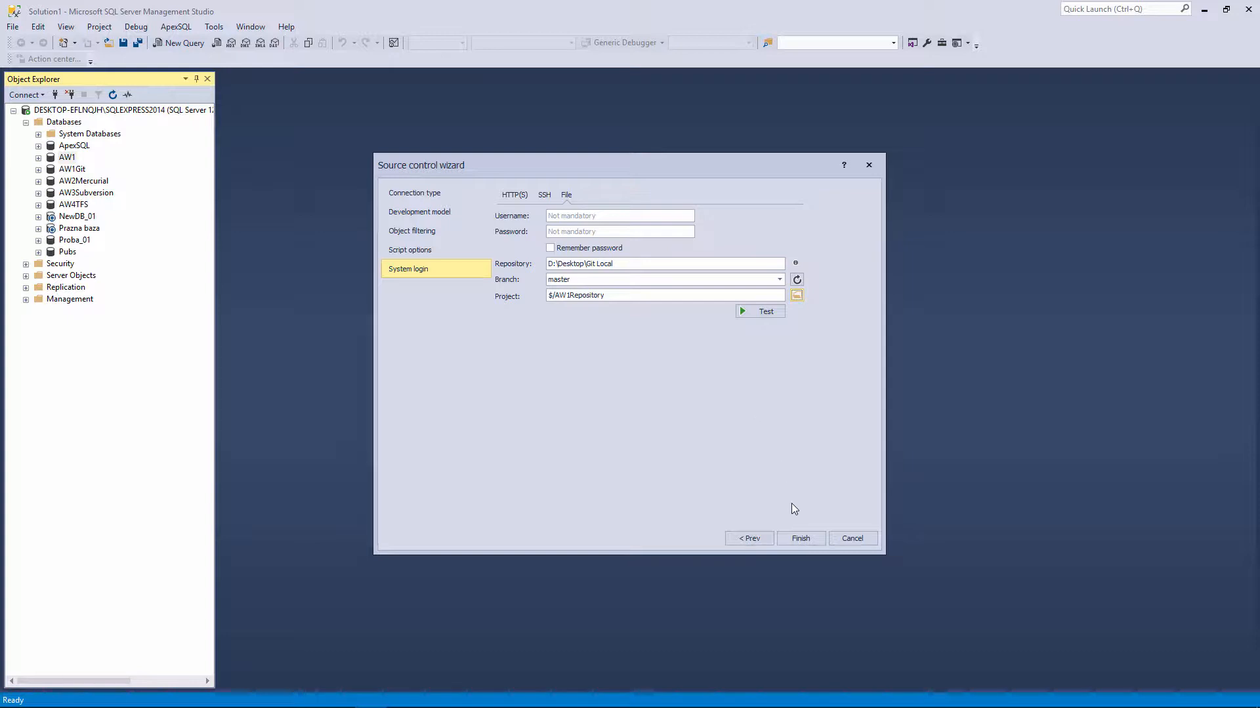
pyautogui.click(800, 540)
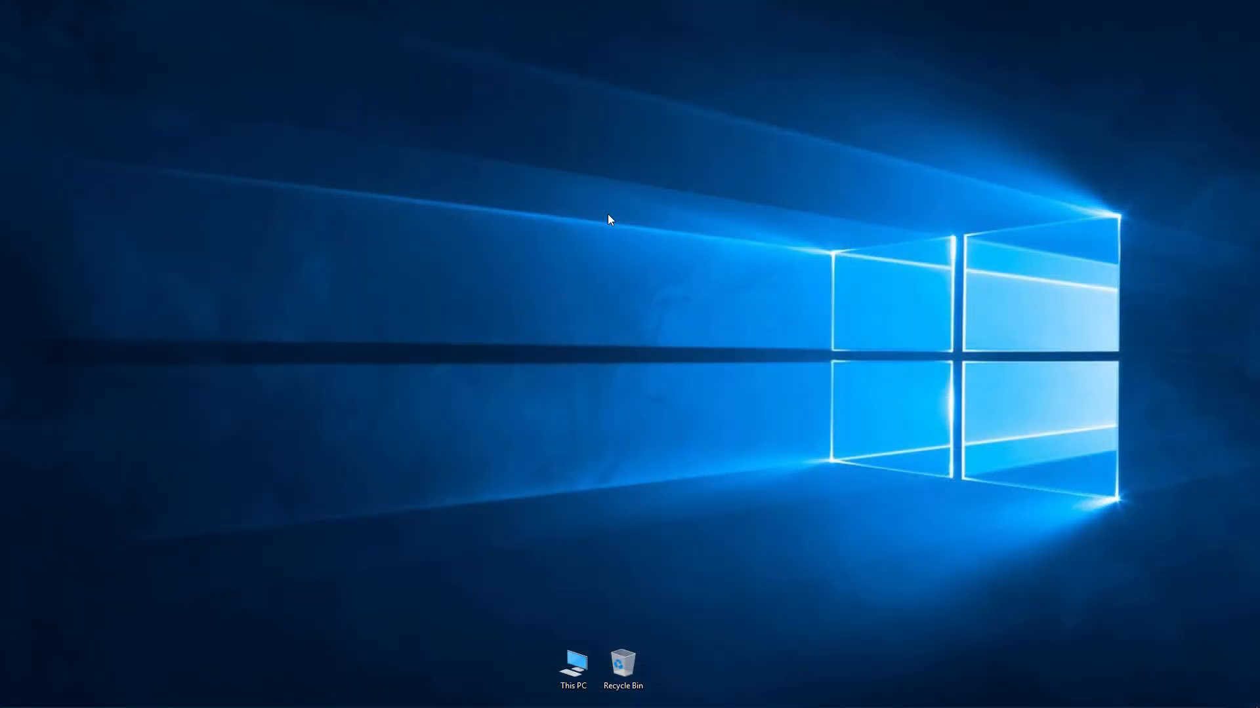
# Create a new folder named MercurialLocal on the desktop.
pyautogui.rightClick(609, 219)
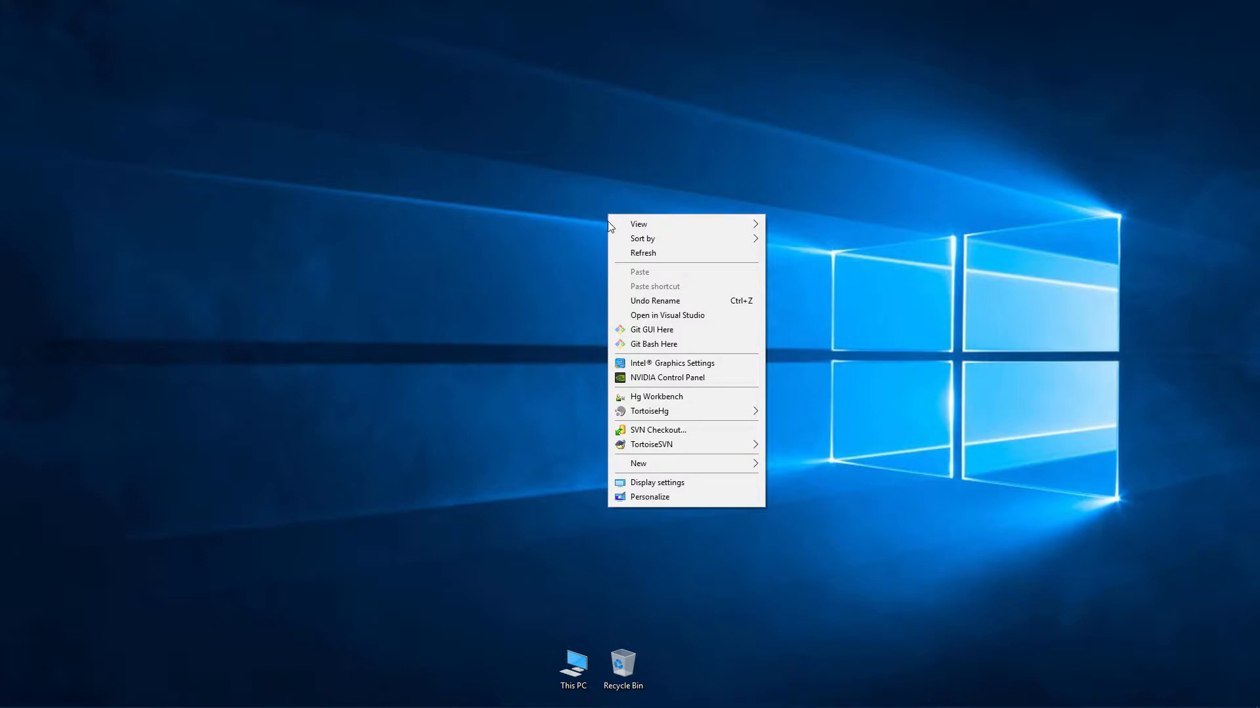
pyautogui.moveTo(691, 417)
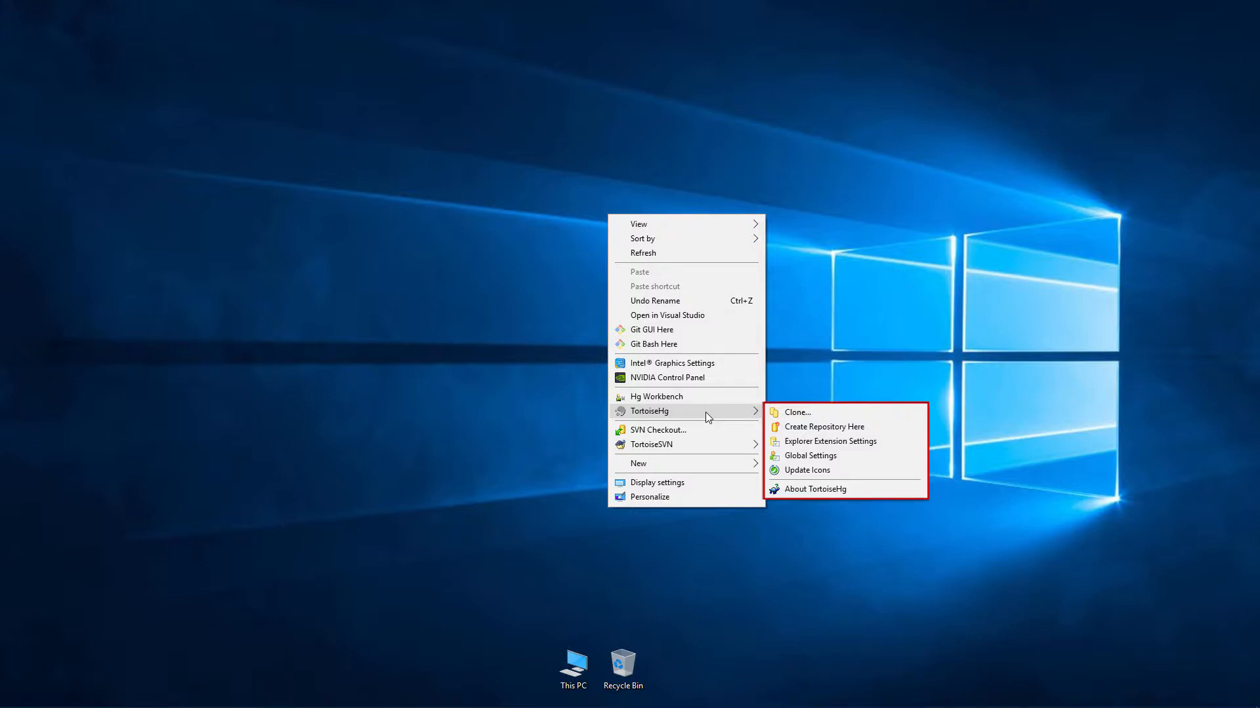
pyautogui.moveTo(723, 465)
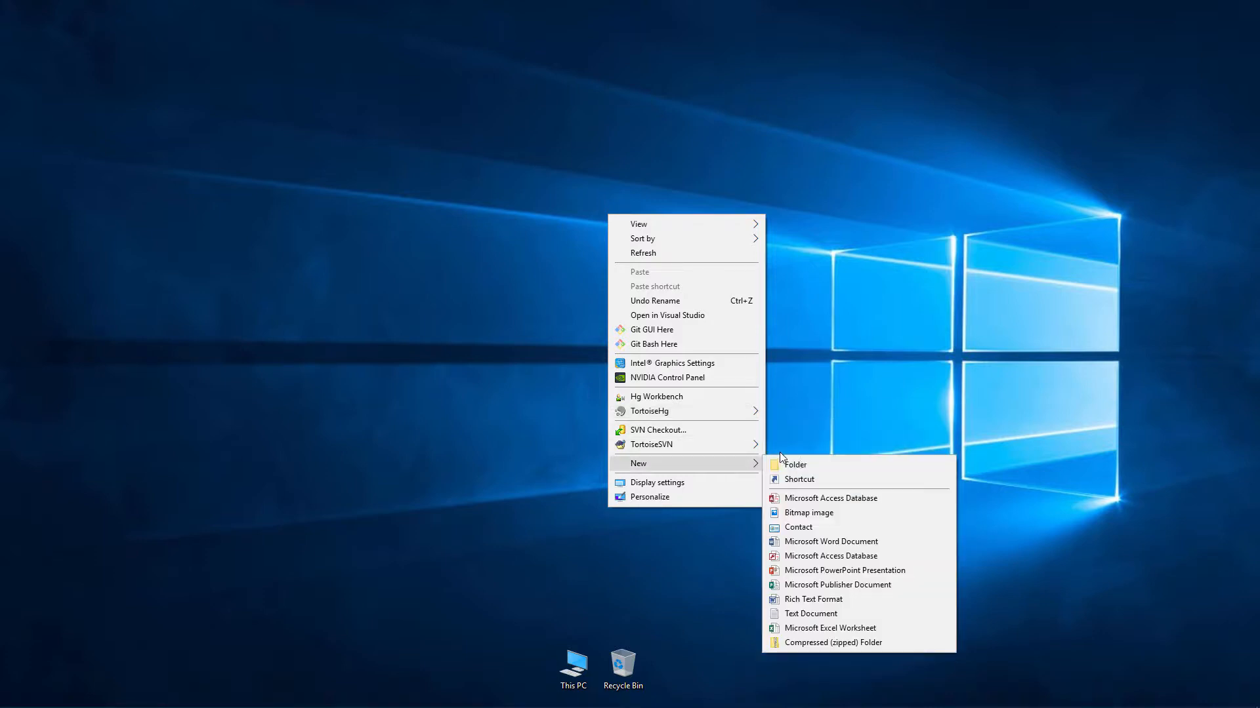
pyautogui.click(799, 464)
pyautogui.write('er')
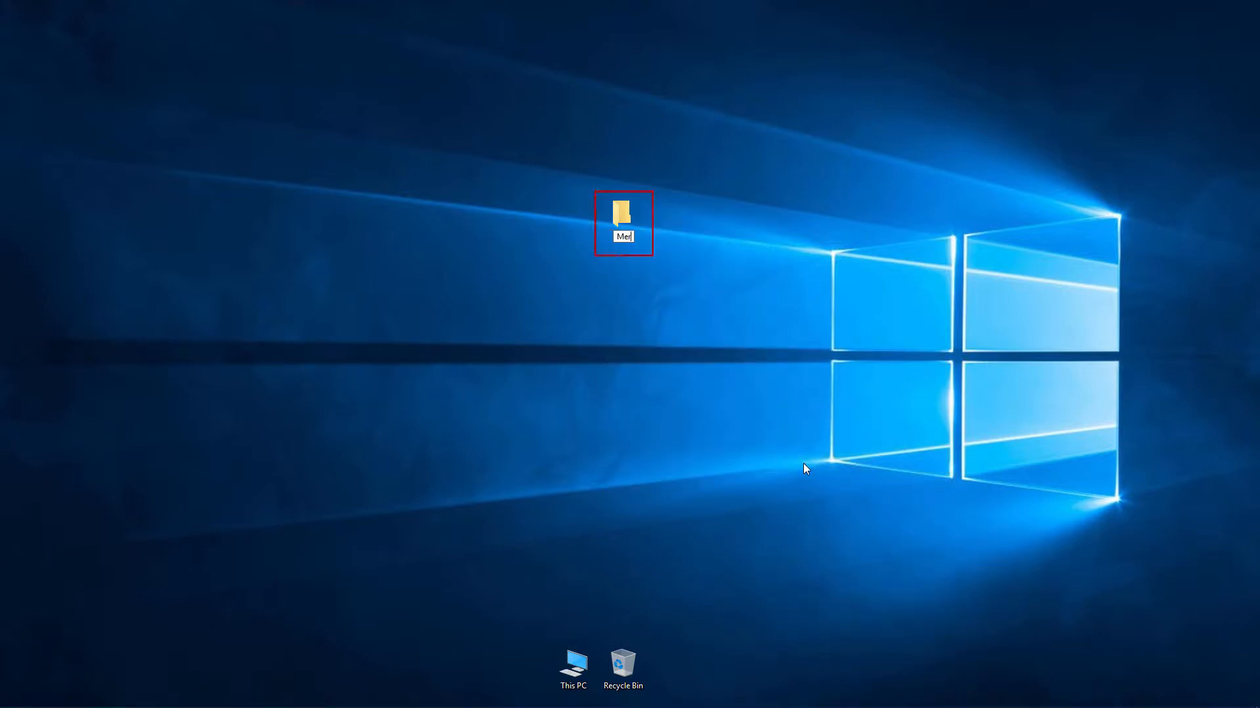
pyautogui.write('curialLocal')
pyautogui.press('Return')
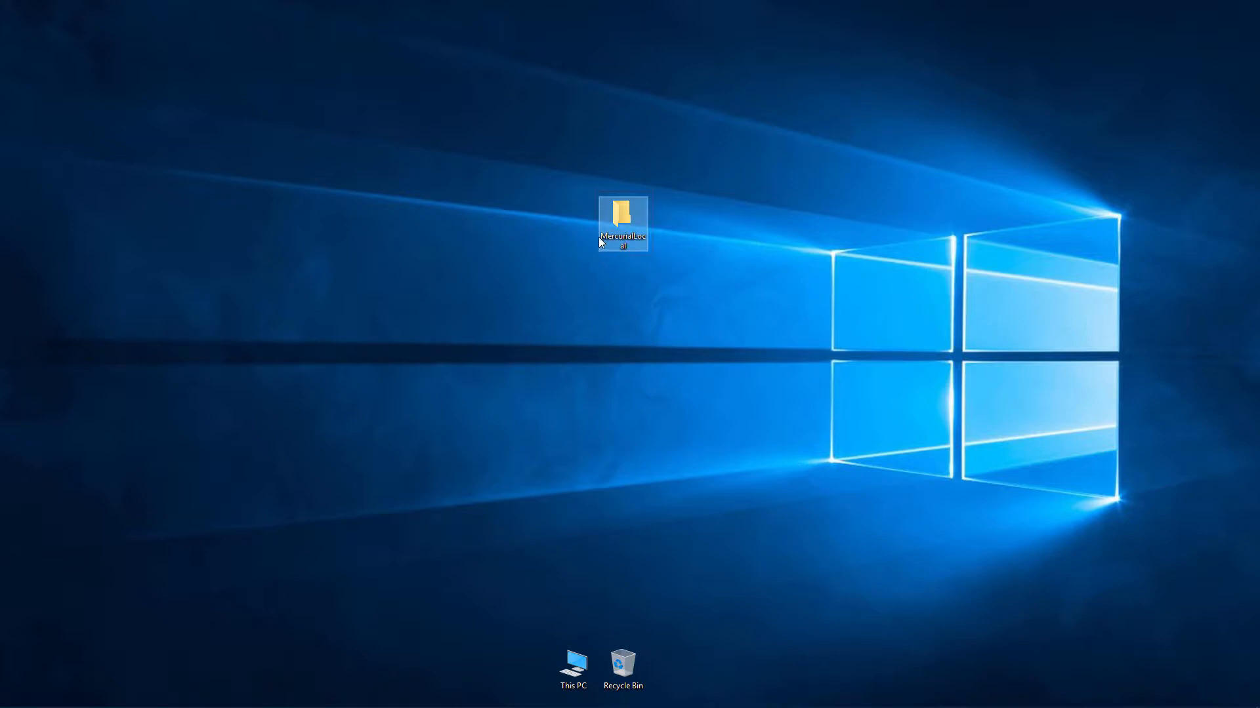
# Create a Mercurial repository with special files in the MercurialLocal folder using TortoiseHg, and open the folder.
pyautogui.rightClick(614, 209)
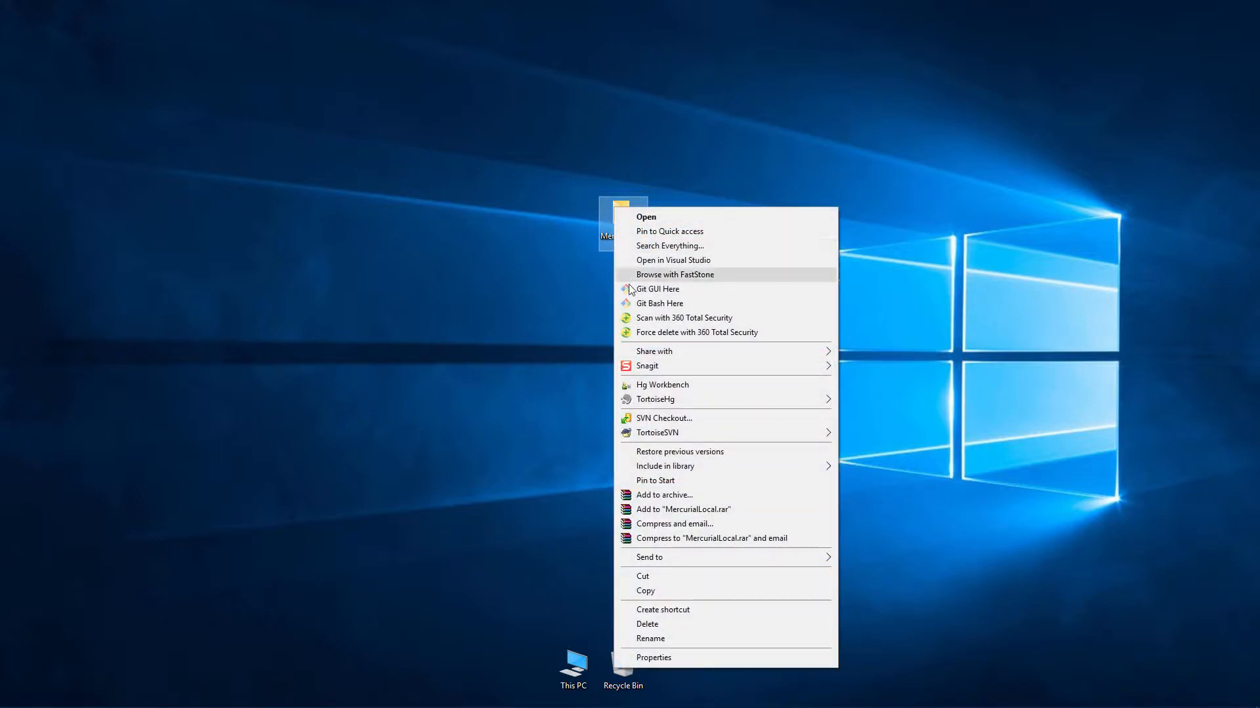
pyautogui.moveTo(759, 403)
pyautogui.click(922, 415)
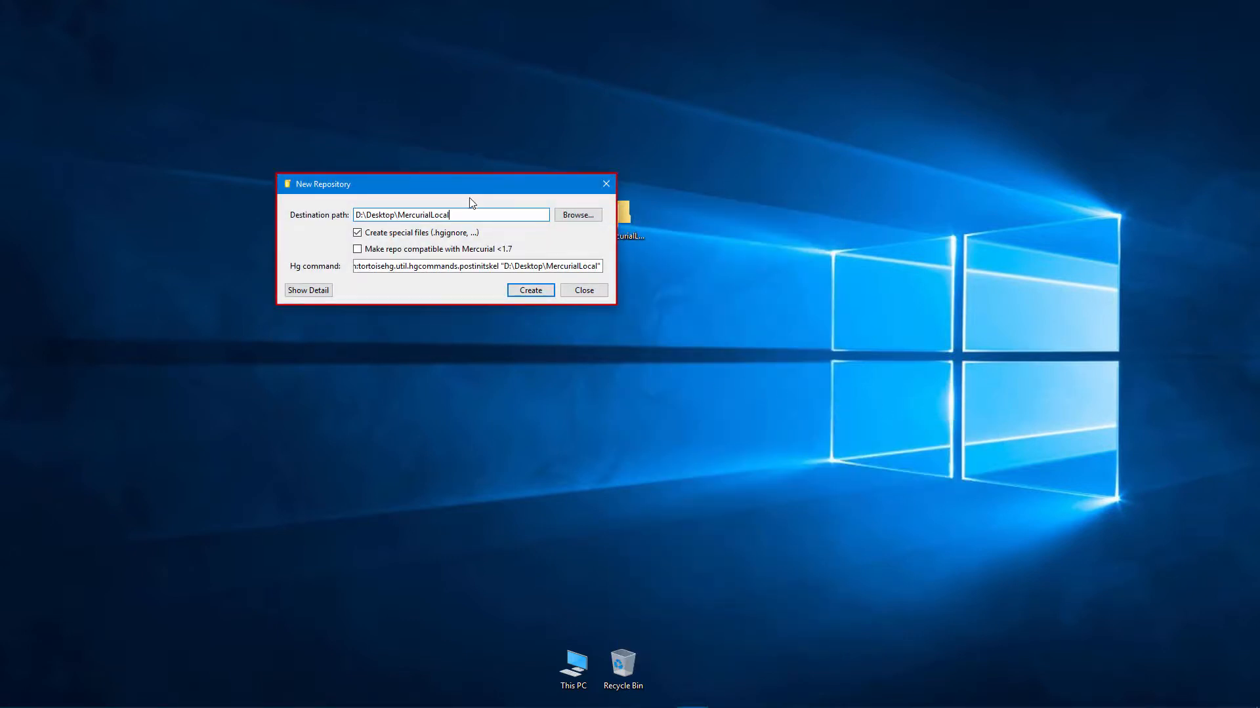
pyautogui.click(533, 290)
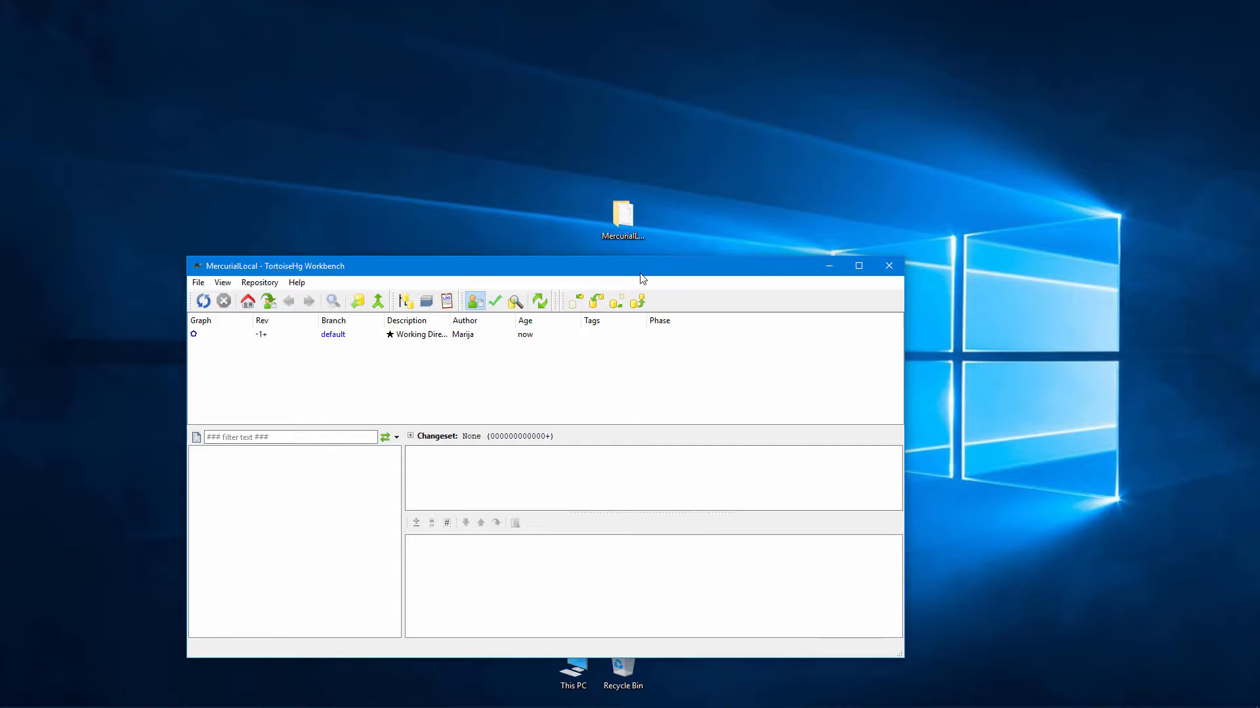
pyautogui.click(625, 227)
pyautogui.doubleClick(625, 227)
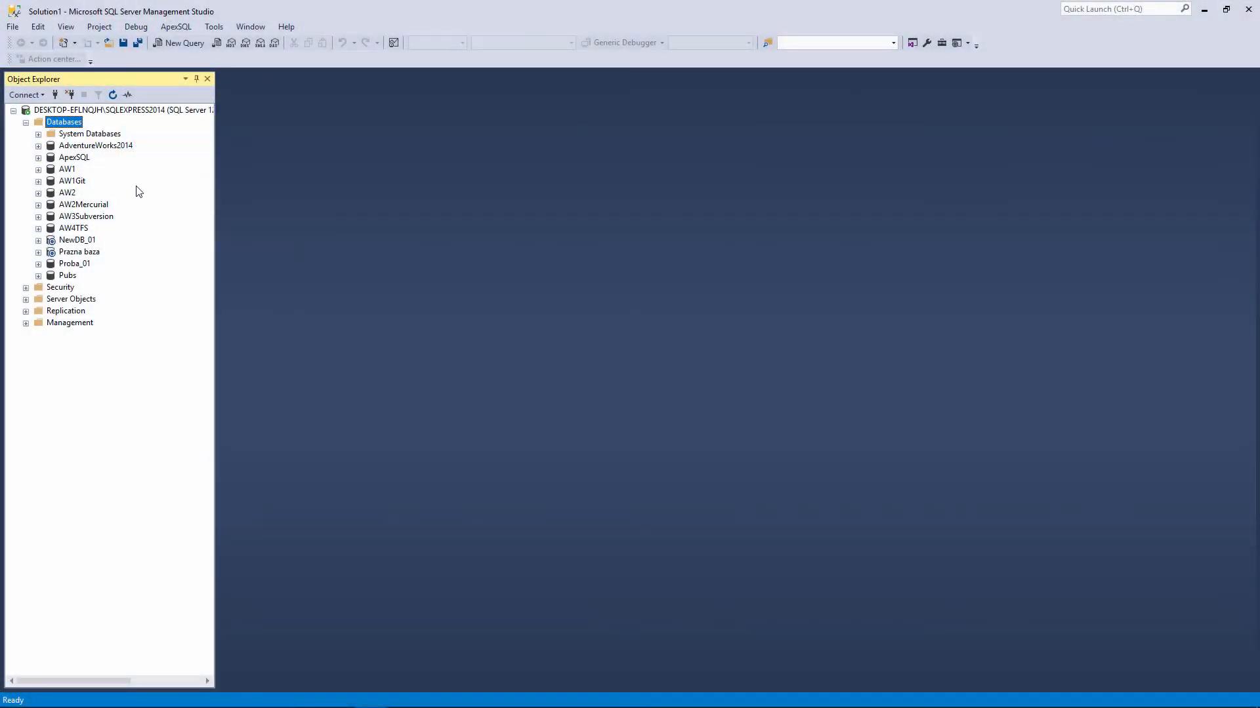
# Start linking the AW2 database to source control with Mercurial as the native source control system.
pyautogui.click(71, 194)
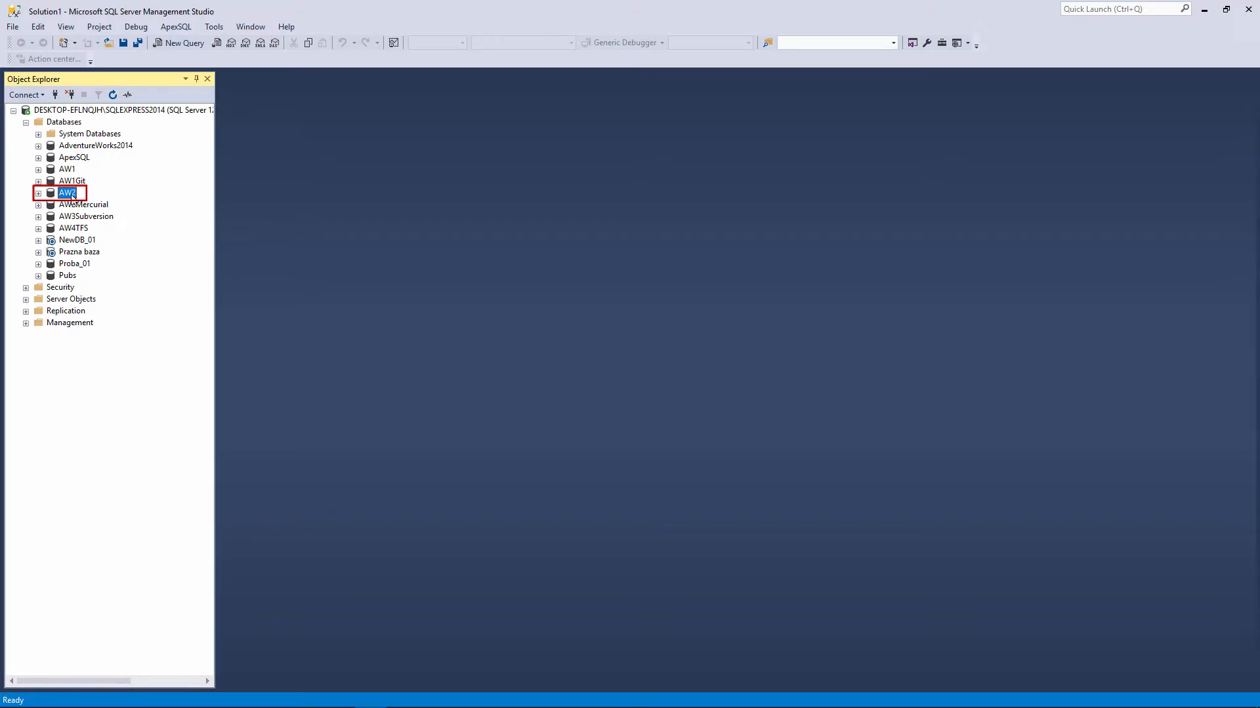
pyautogui.rightClick(71, 193)
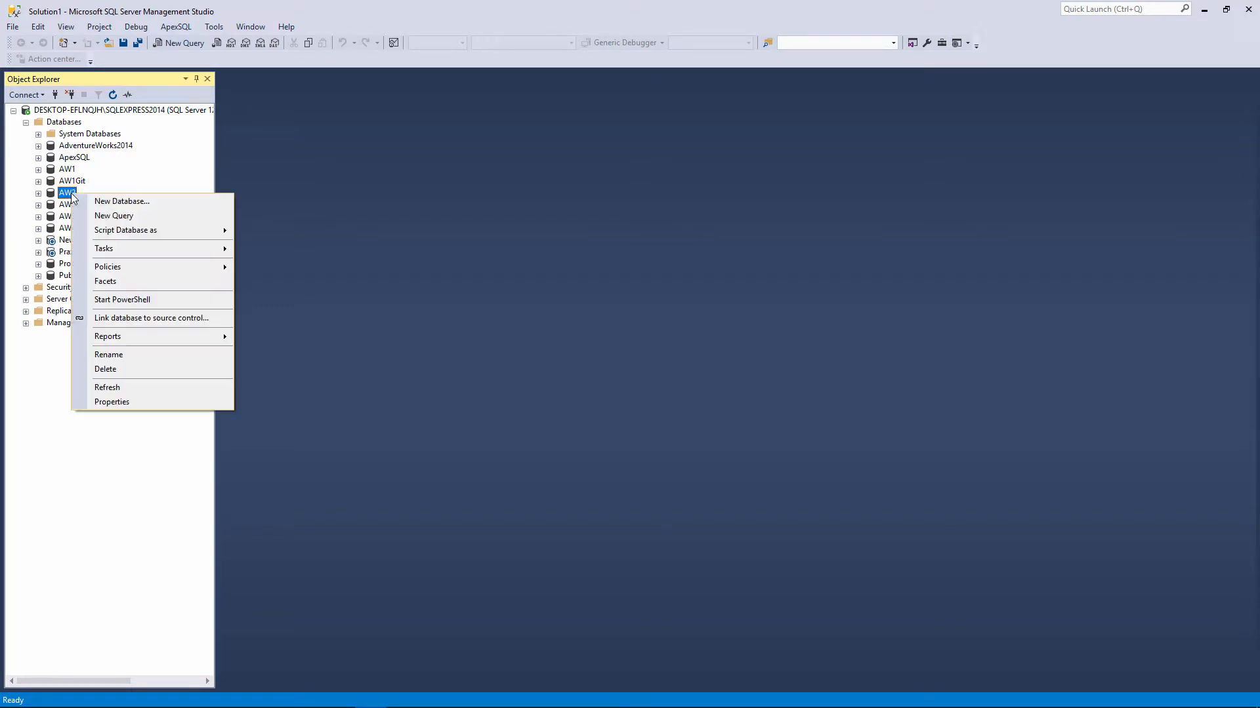
pyautogui.click(206, 320)
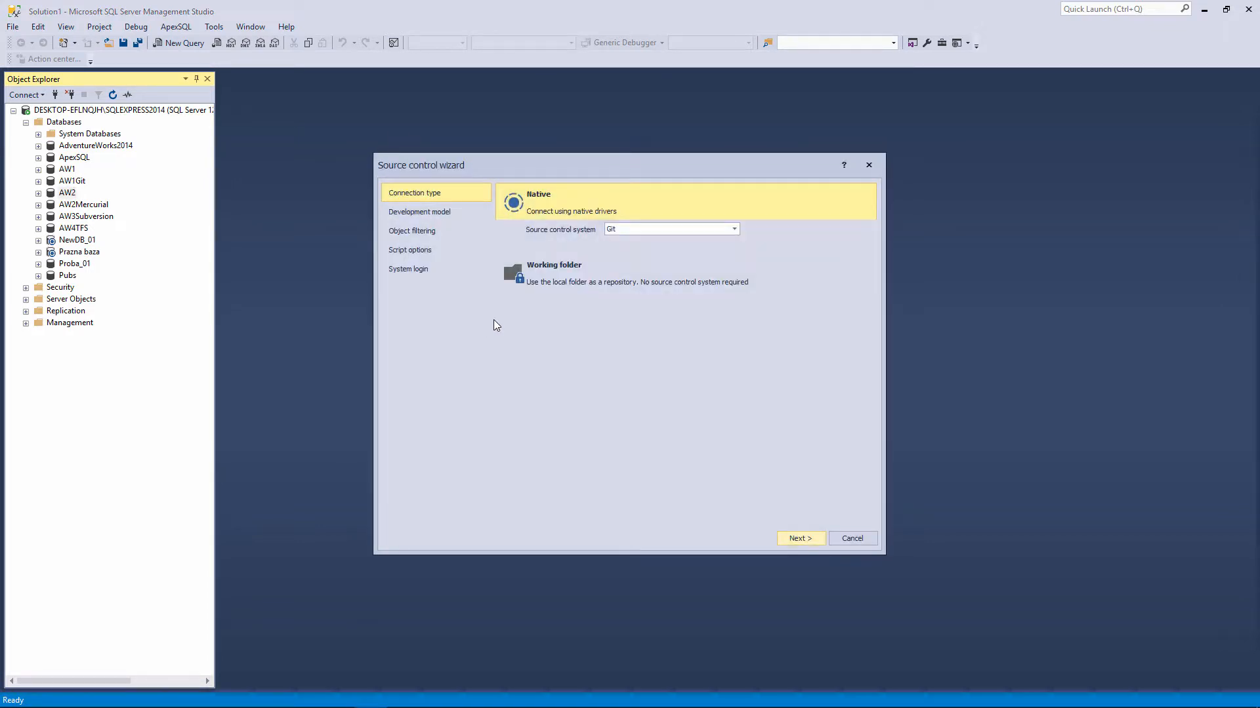
pyautogui.click(687, 231)
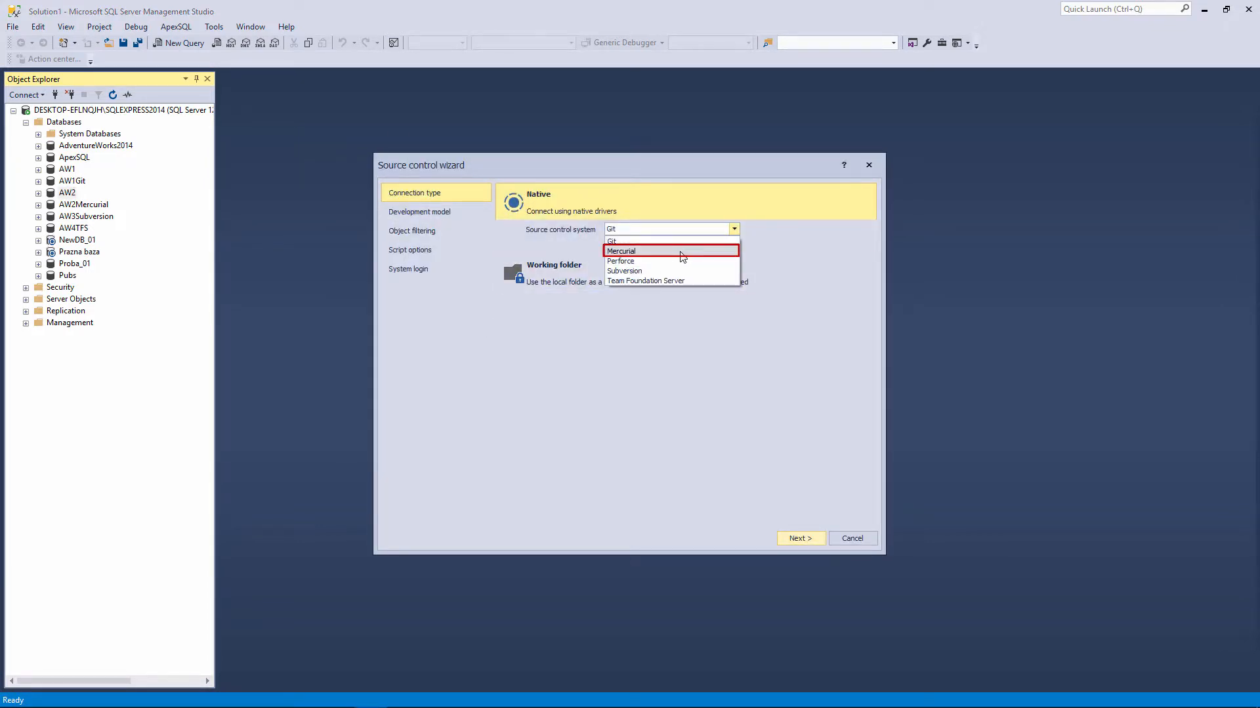
pyautogui.click(680, 252)
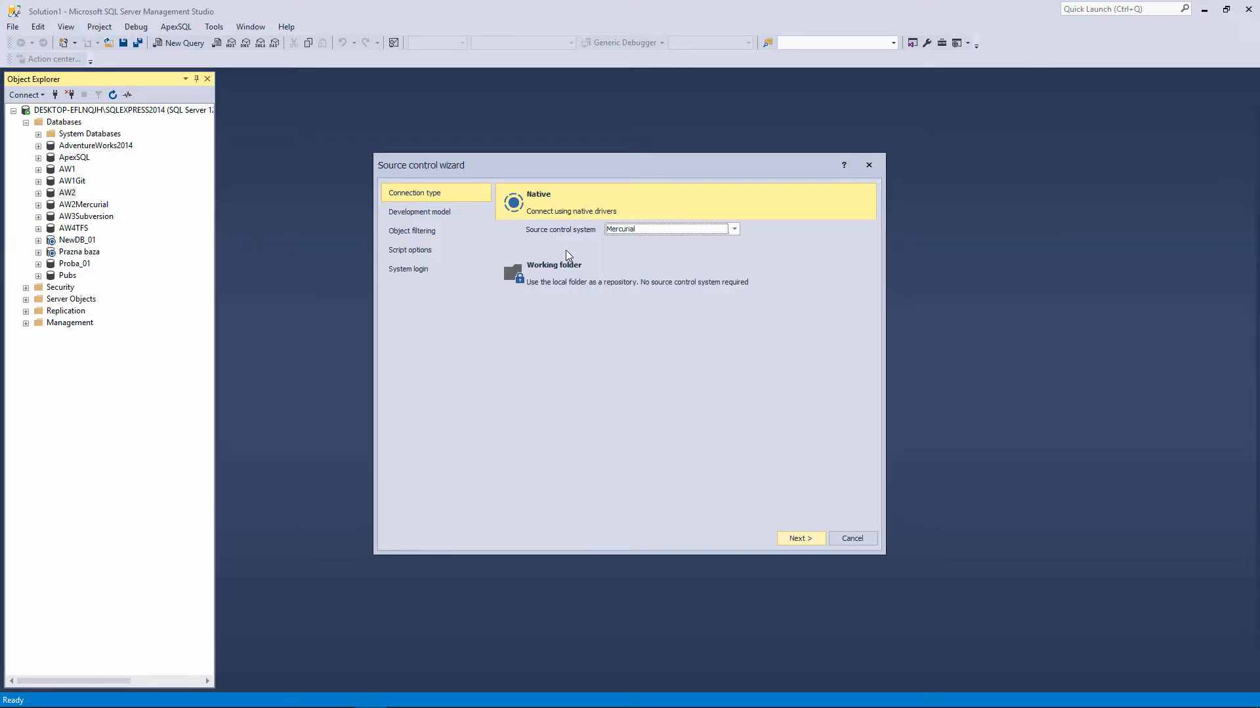
# Switch the wizard's system login to file access and set the repository path to D:\Desktop\MercurialLocal.
pyautogui.click(433, 273)
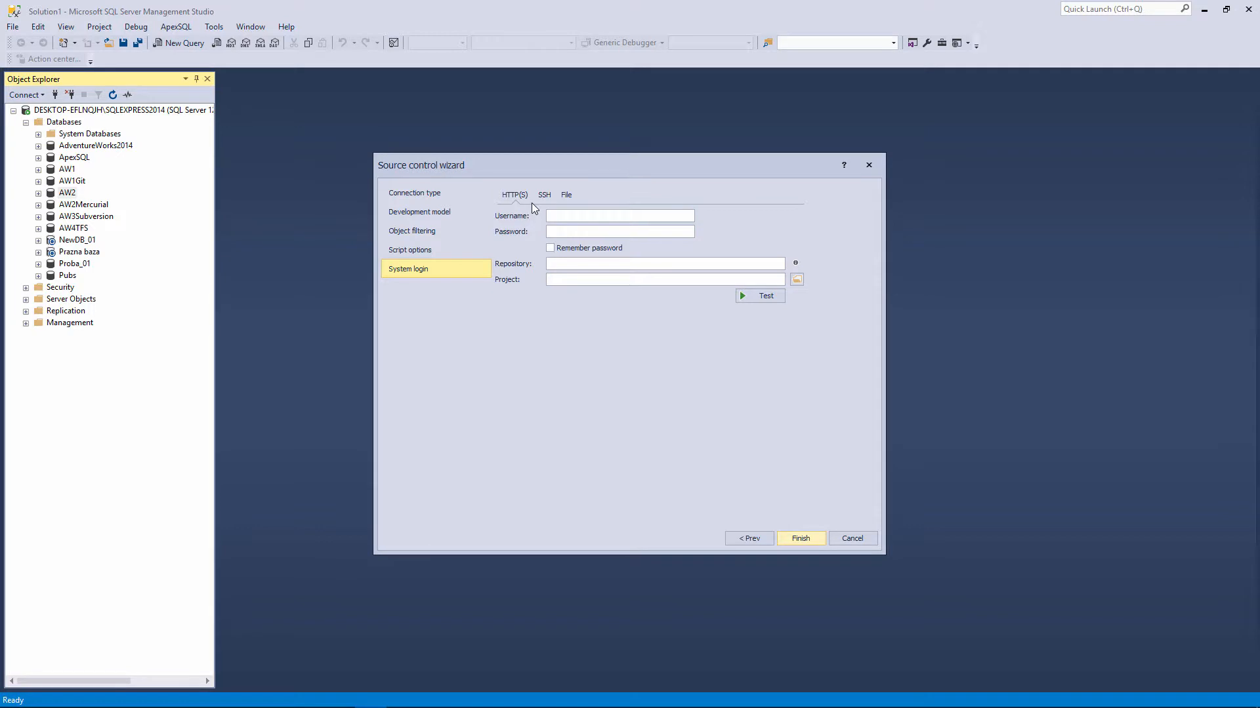
pyautogui.click(568, 195)
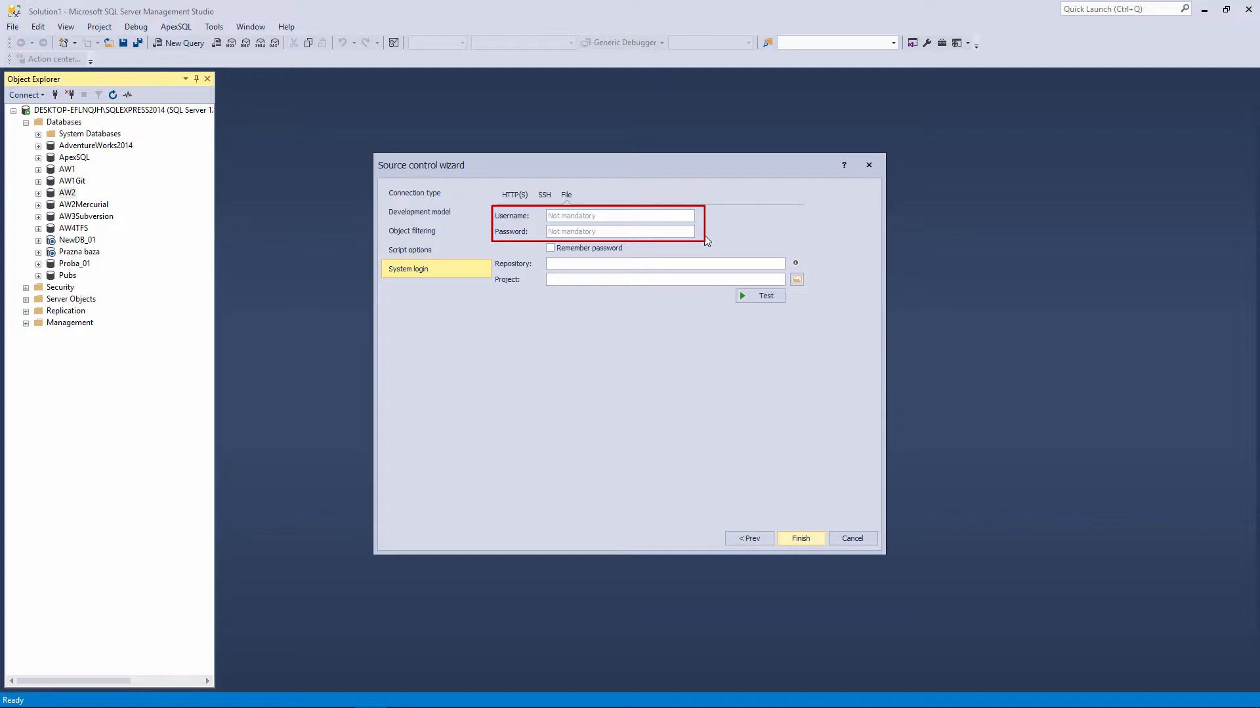
pyautogui.rightClick(596, 262)
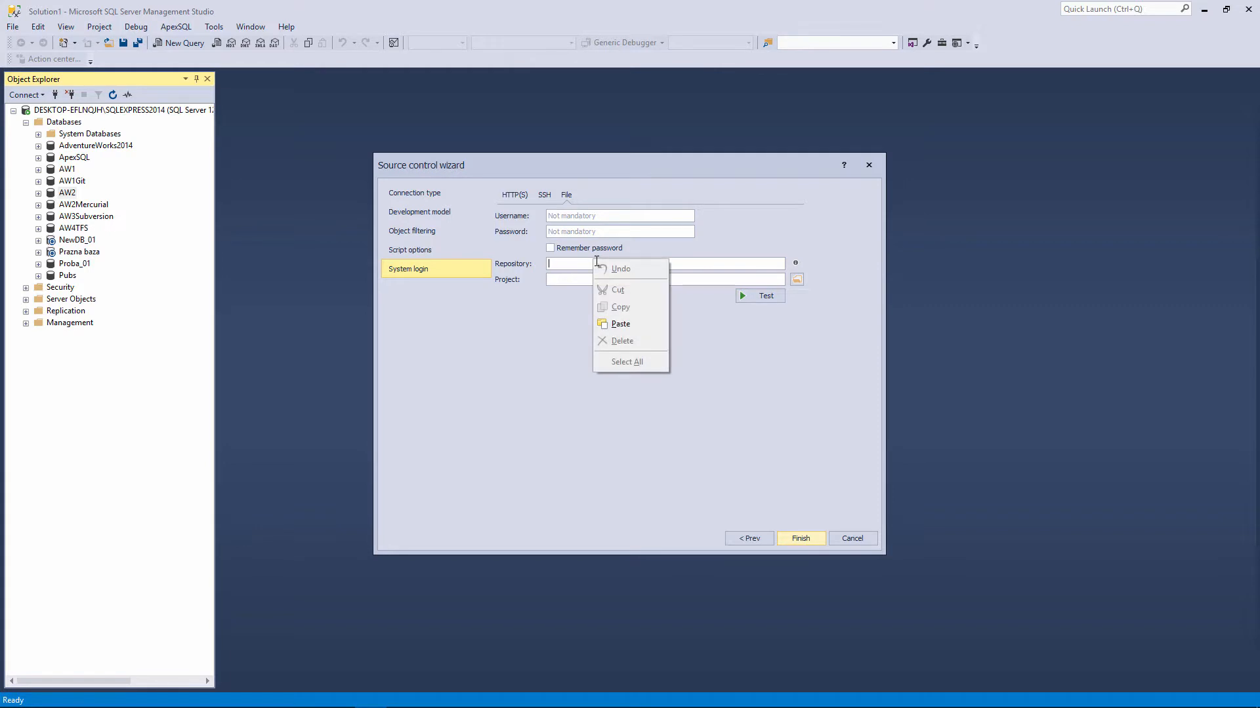
pyautogui.click(648, 324)
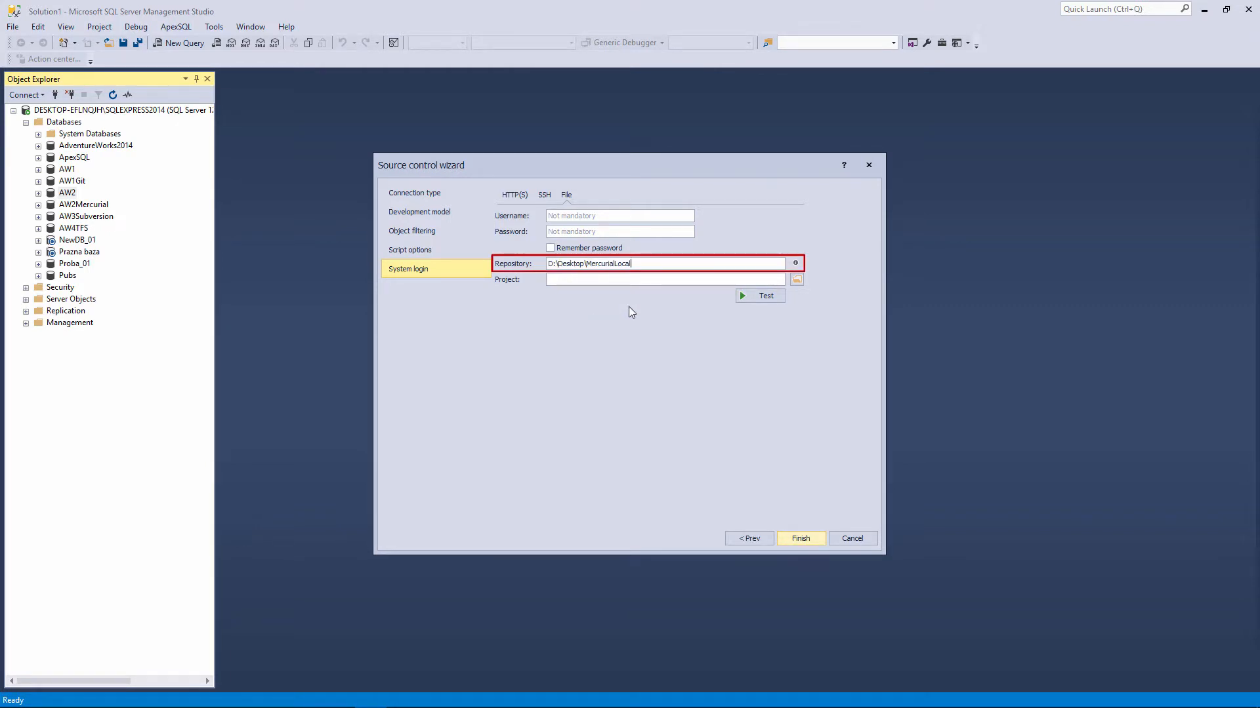
# Try to create a new project named AW2Repository in the Mercurial repository without a comment.
pyautogui.click(796, 280)
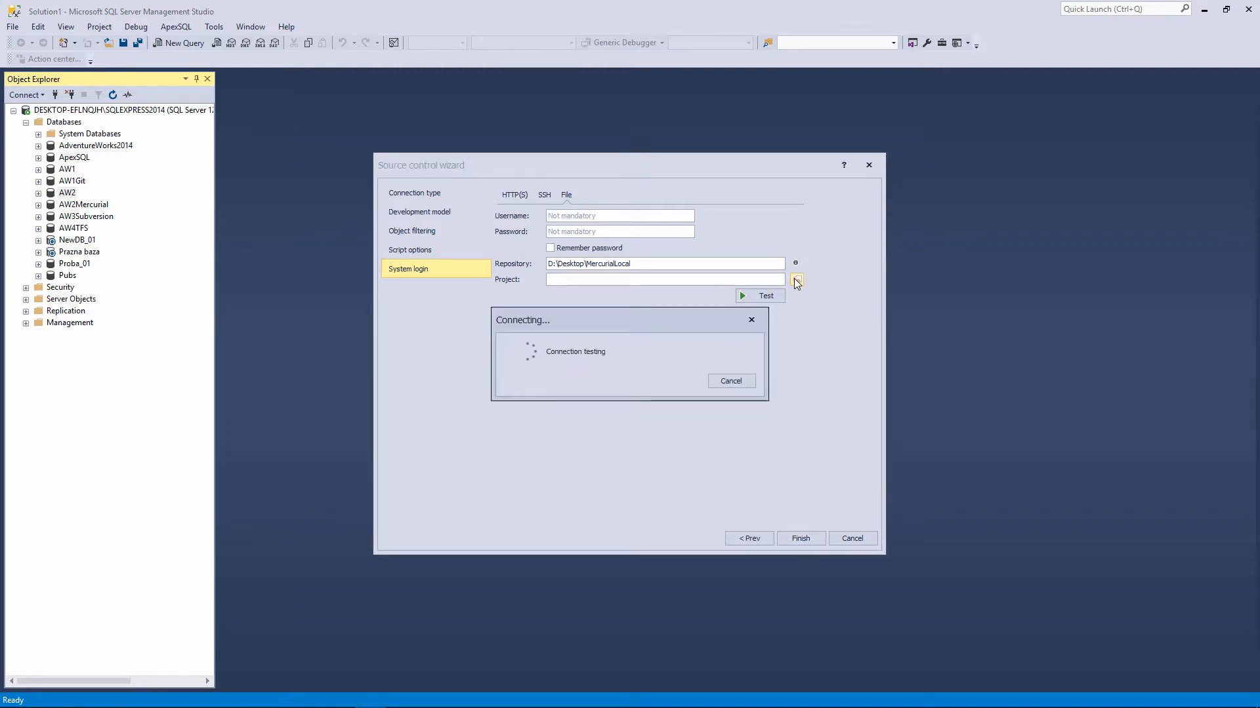
pyautogui.click(521, 440)
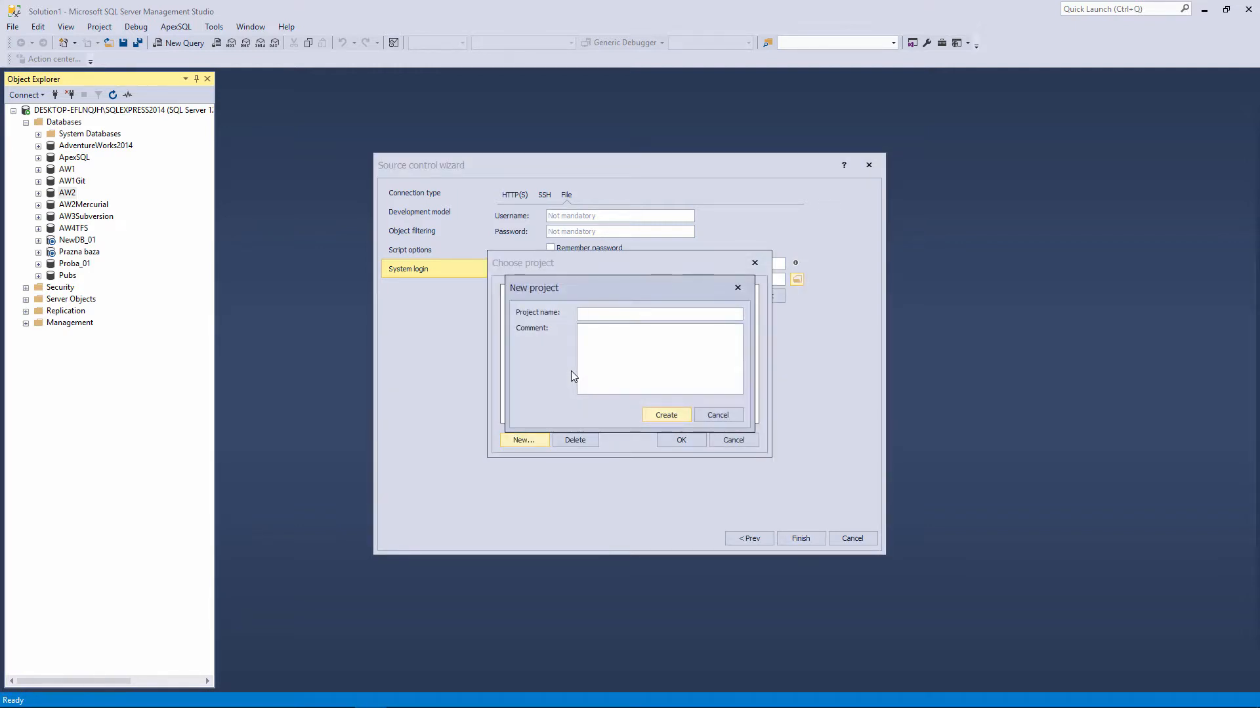
pyautogui.write('AW2Repository')
pyautogui.click(672, 417)
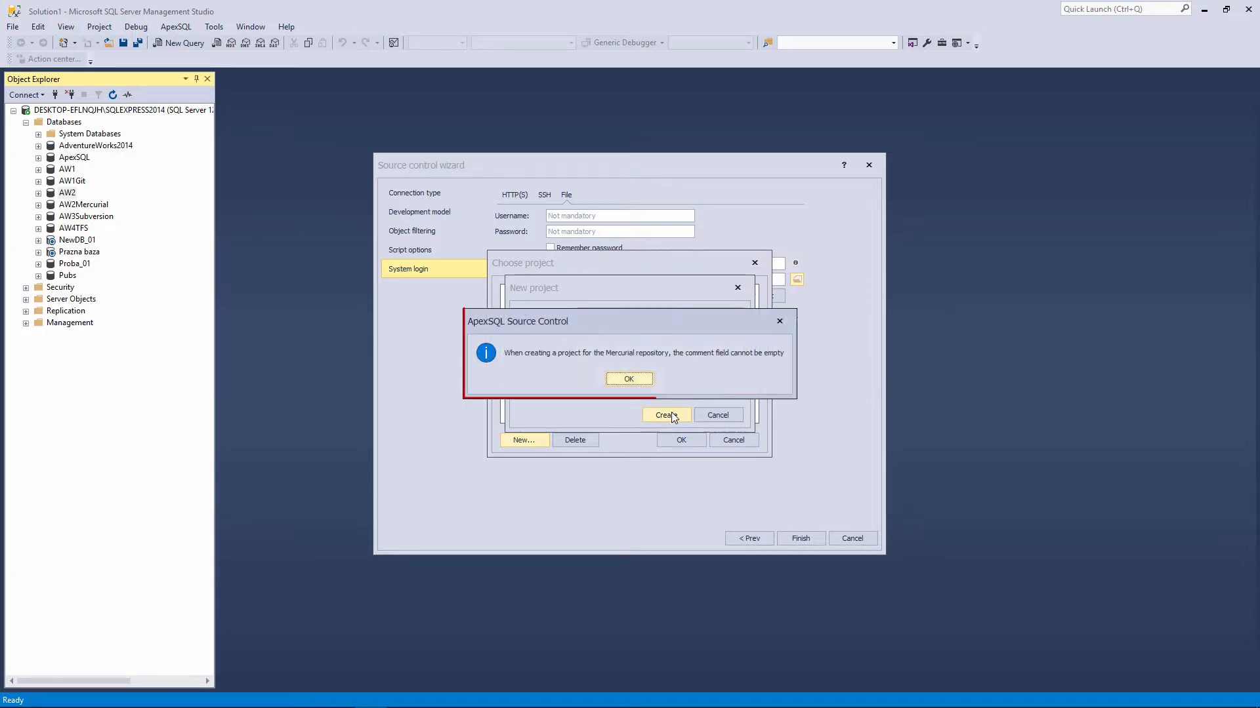
pyautogui.click(629, 379)
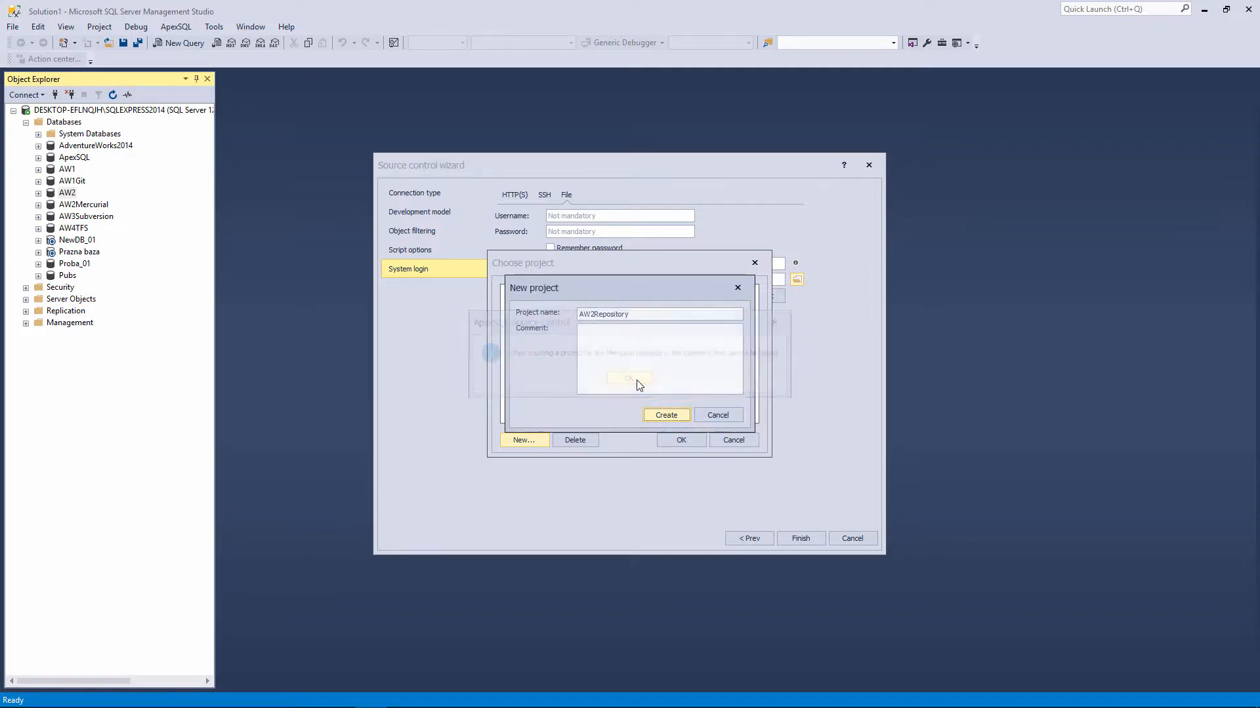
# Create the AW2Repository project with the comment "Comment" and finish the database link using it.
pyautogui.write('Comment')
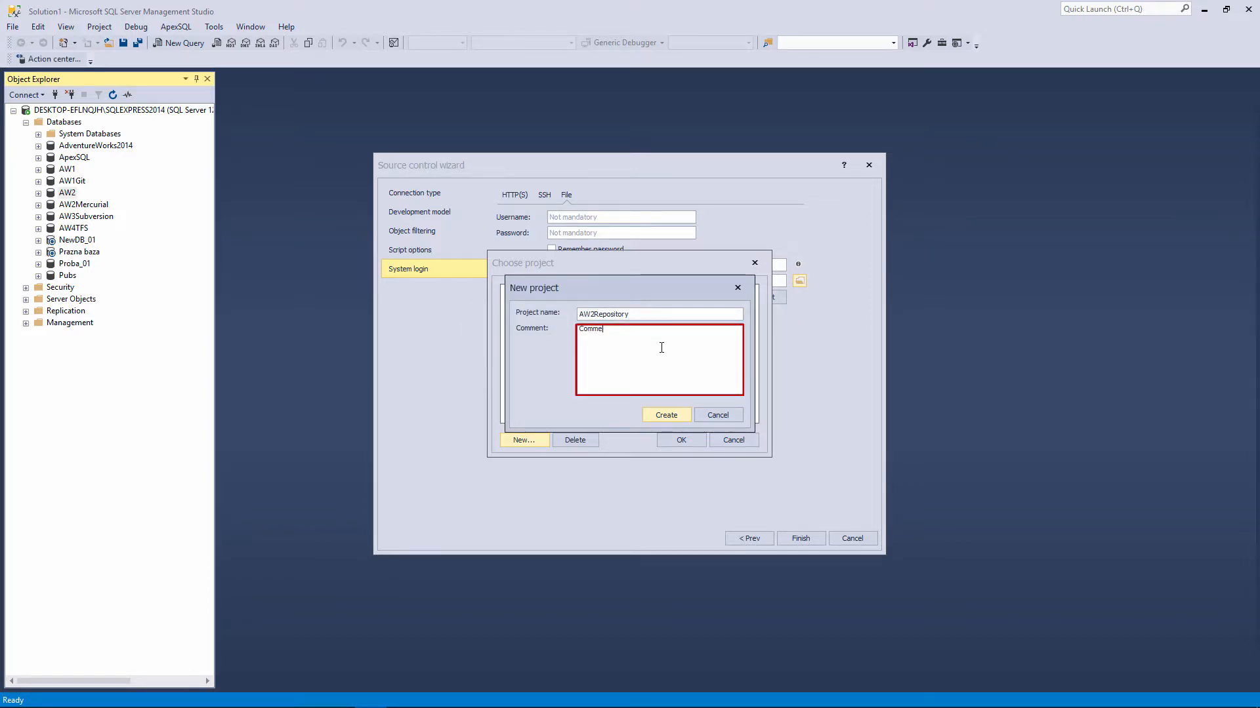
pyautogui.click(654, 415)
pyautogui.click(681, 440)
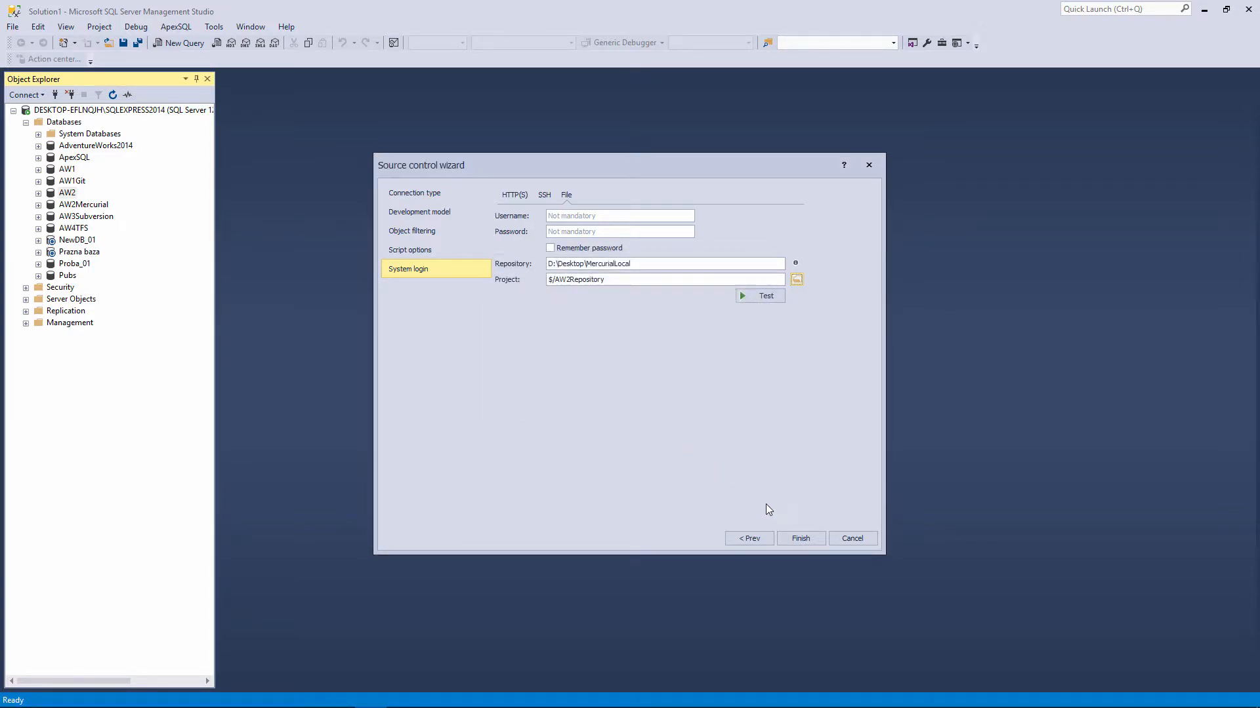
pyautogui.click(801, 538)
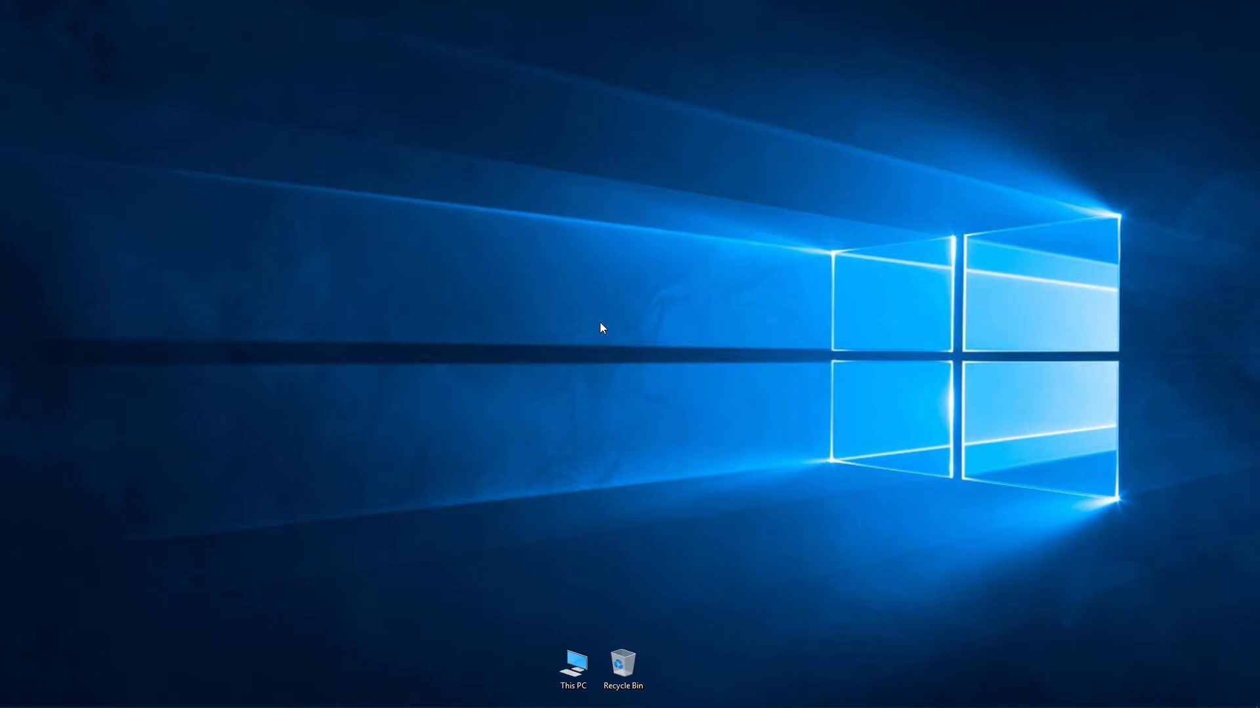
# Create a new folder named SVNLocal on the desktop.
pyautogui.rightClick(601, 184)
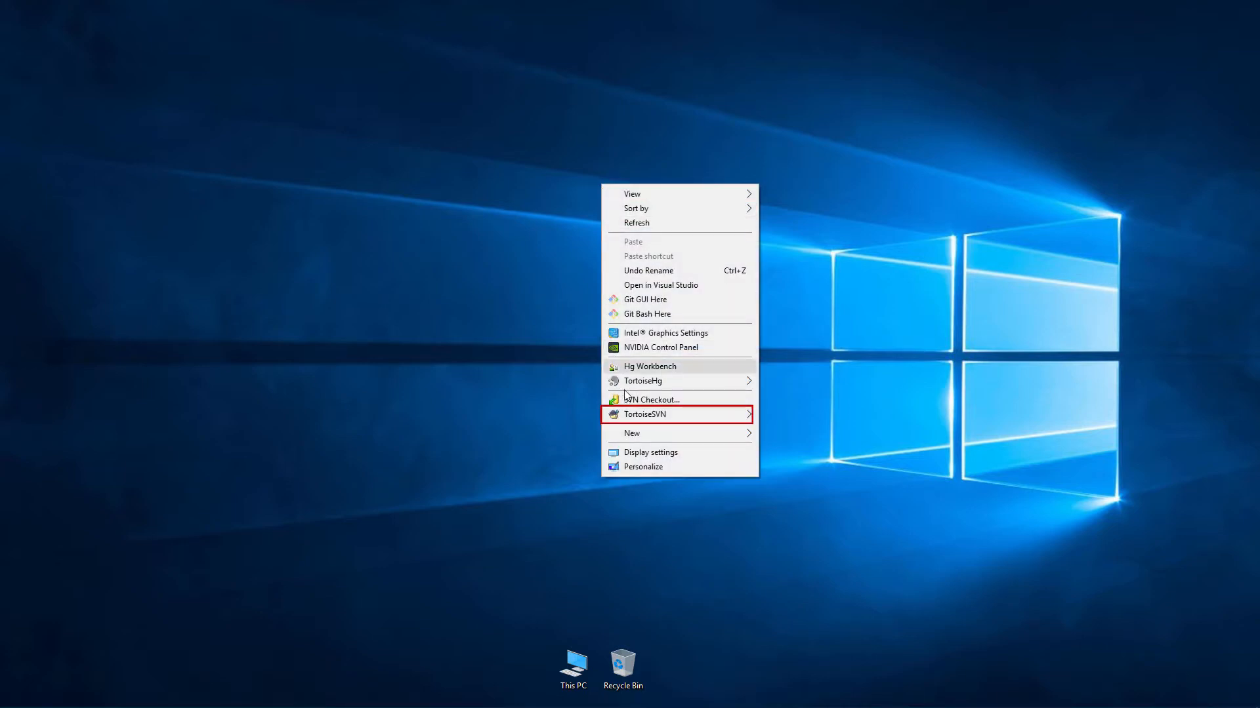
pyautogui.moveTo(639, 420)
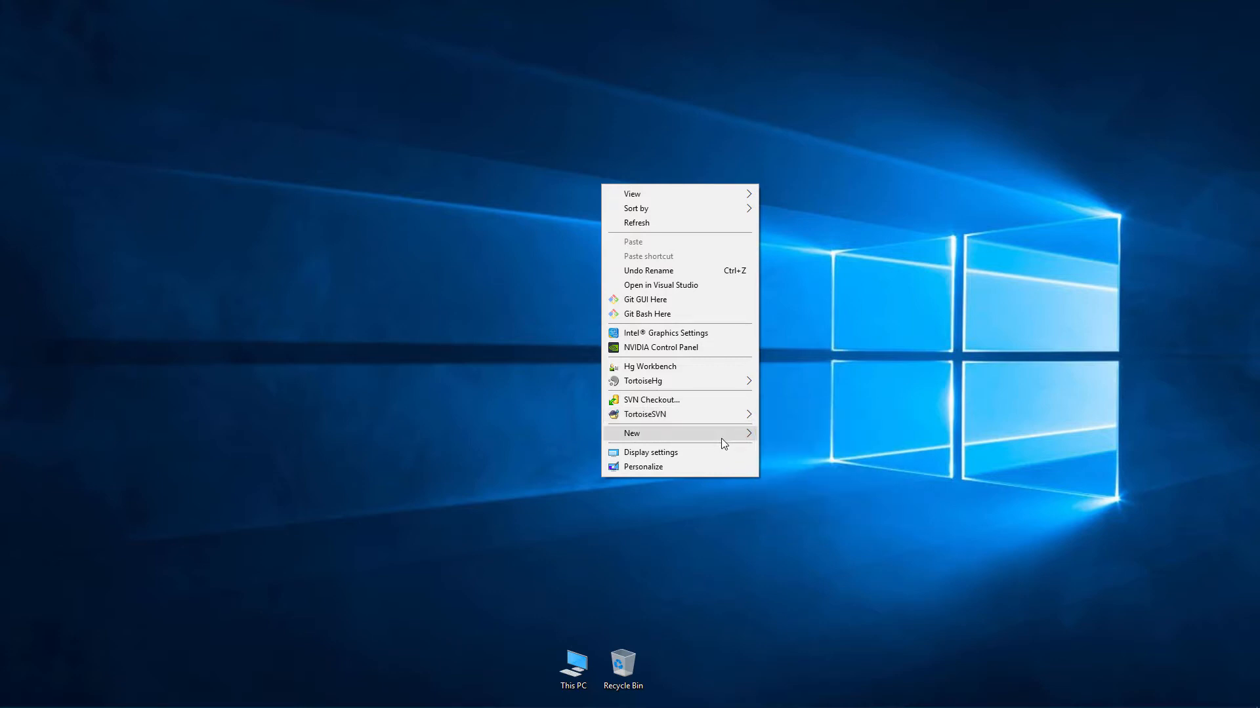
pyautogui.moveTo(721, 438)
pyautogui.click(788, 435)
pyautogui.write('S')
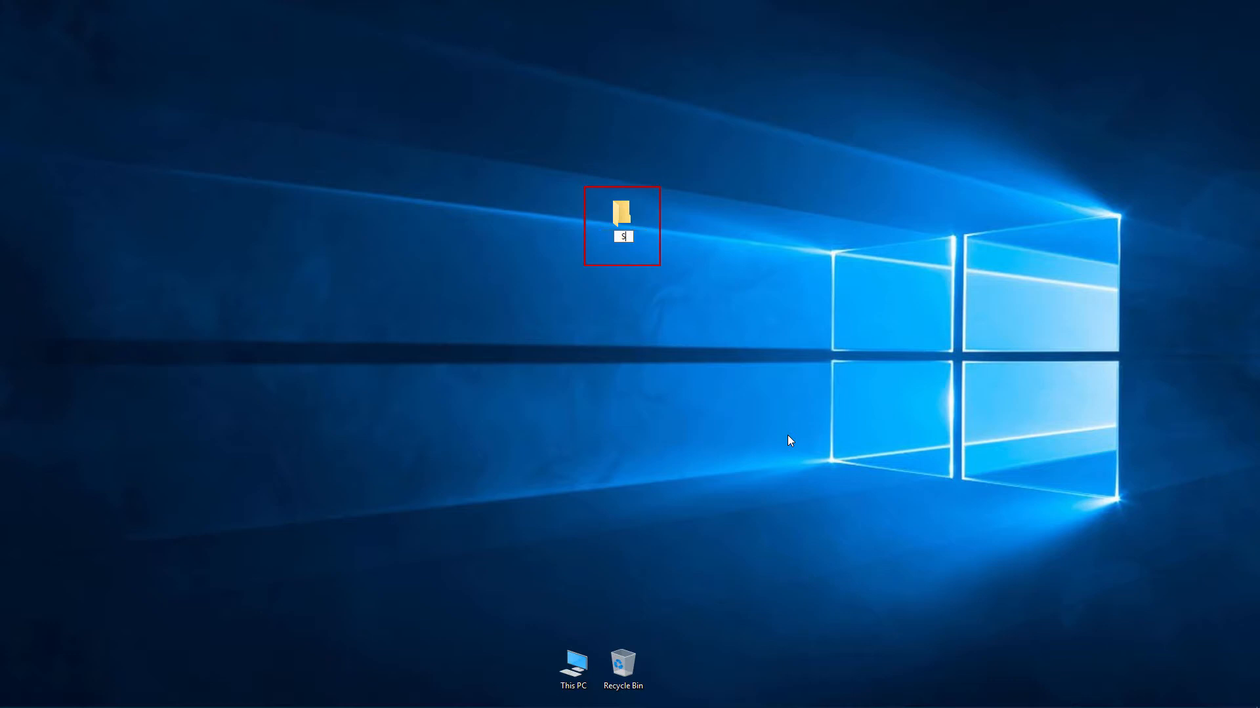
pyautogui.write('VNLocal')
pyautogui.press('Return')
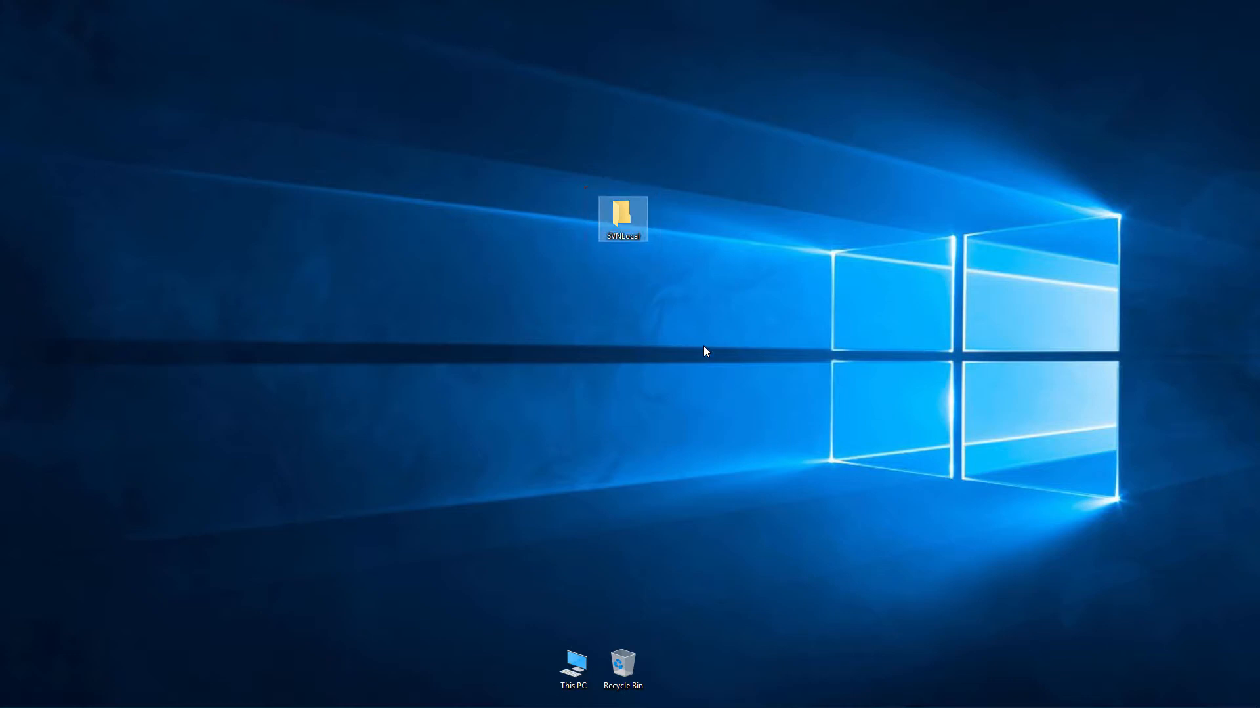
# Create a Subversion repository in the SVNLocal folder with TortoiseSVN and start the Repobrowser for it.
pyautogui.rightClick(622, 218)
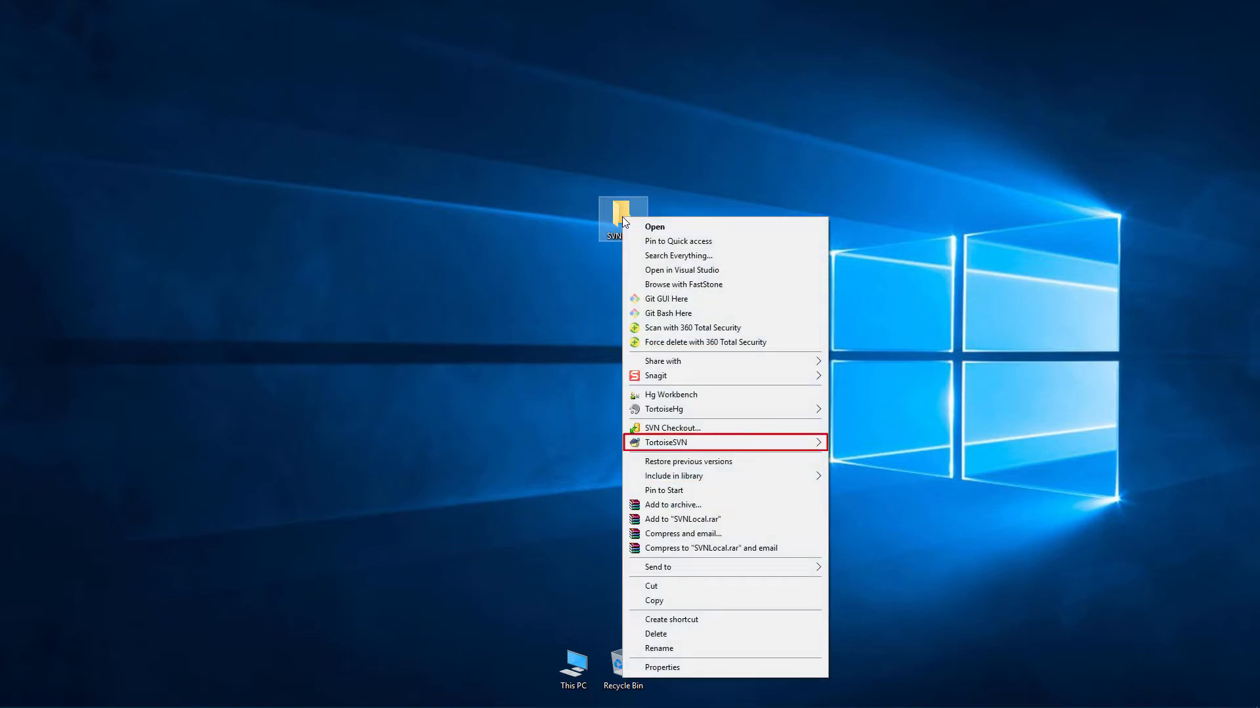
pyautogui.moveTo(683, 446)
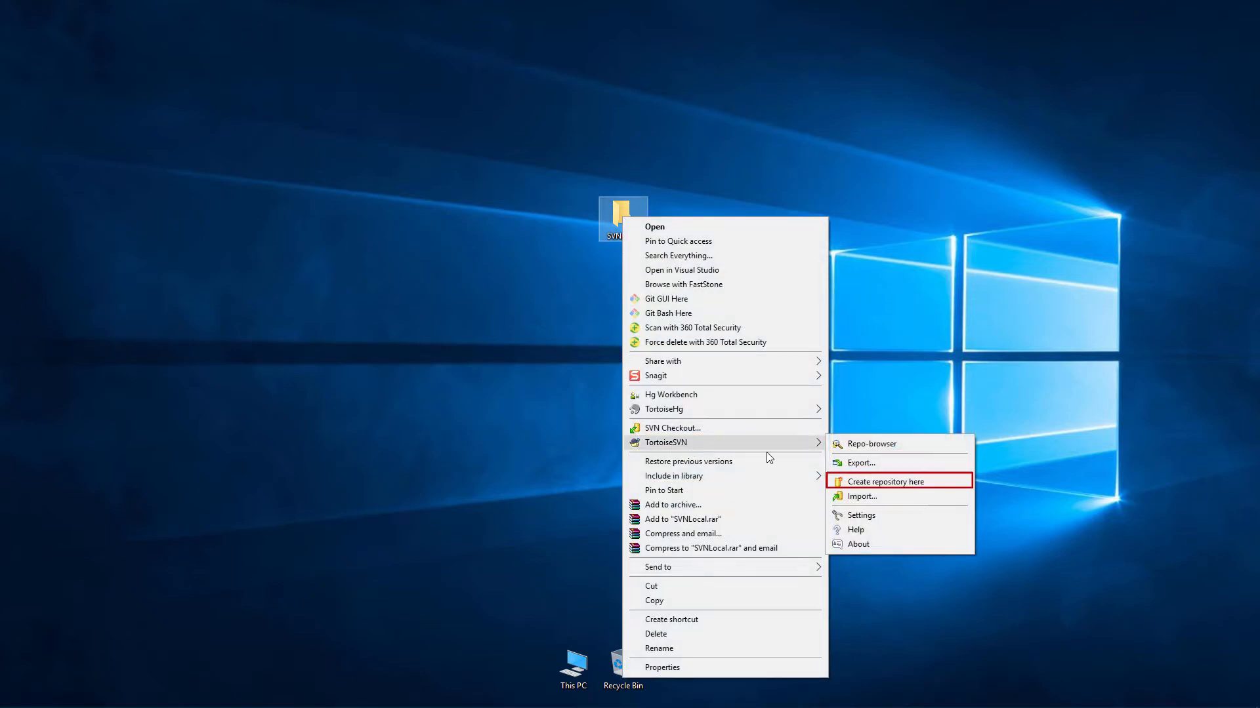
pyautogui.click(923, 485)
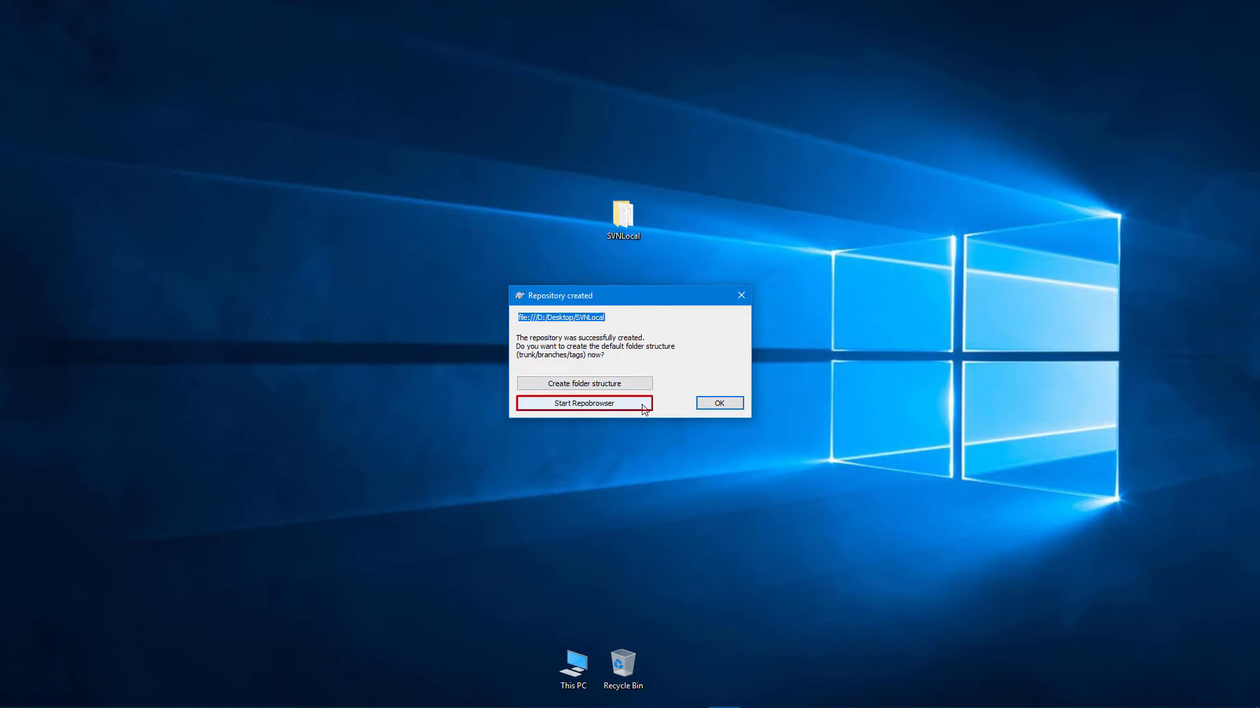
pyautogui.click(645, 408)
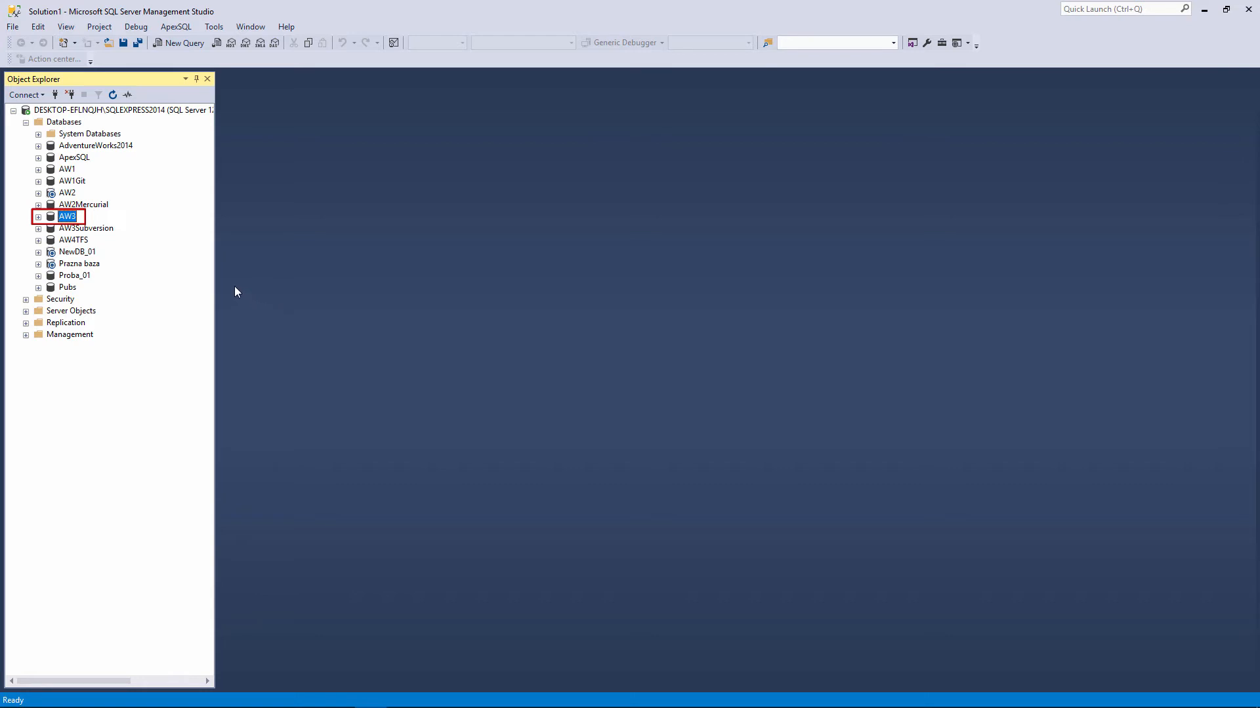
# Start linking the AW3 database to source control with Subversion as the native source control system.
pyautogui.rightClick(72, 217)
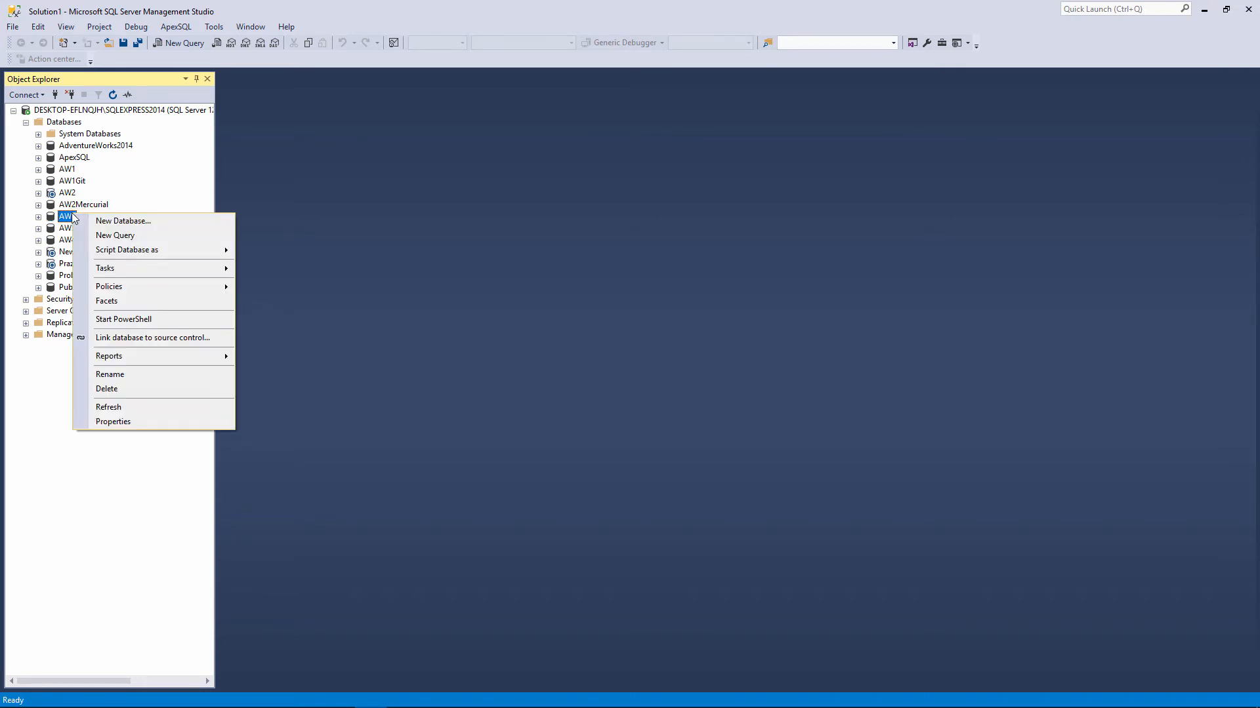
pyautogui.click(160, 339)
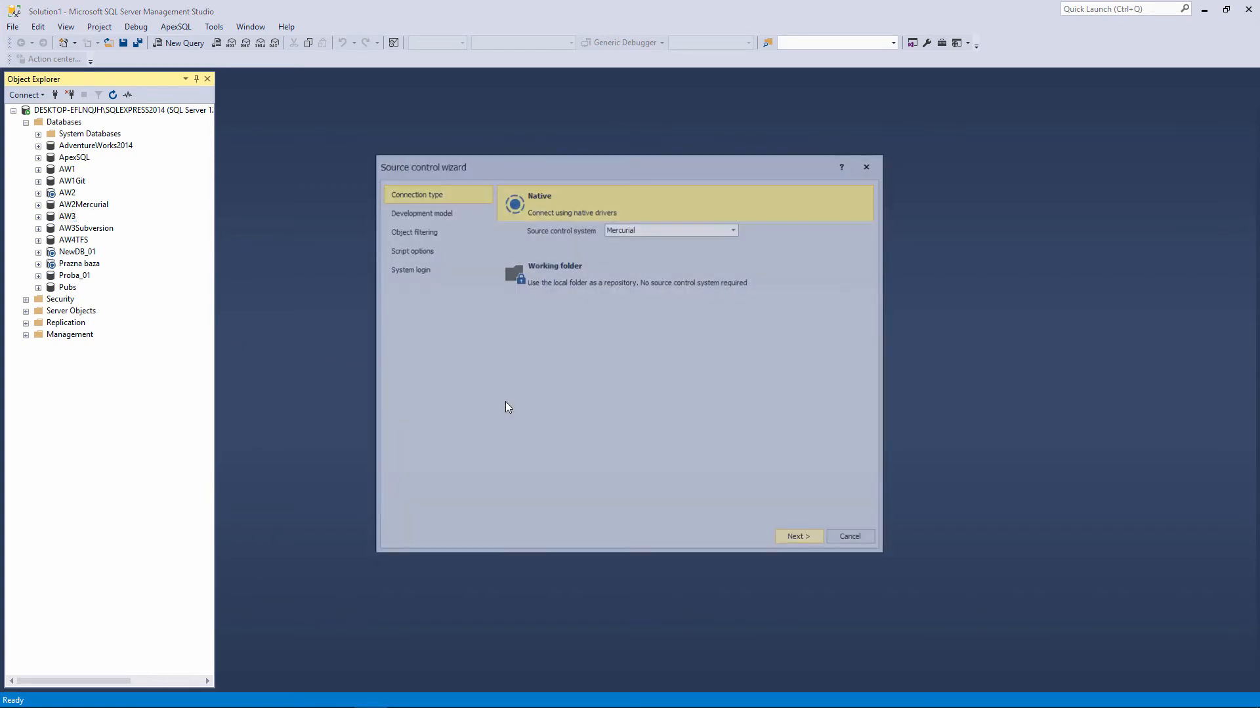
pyautogui.click(734, 229)
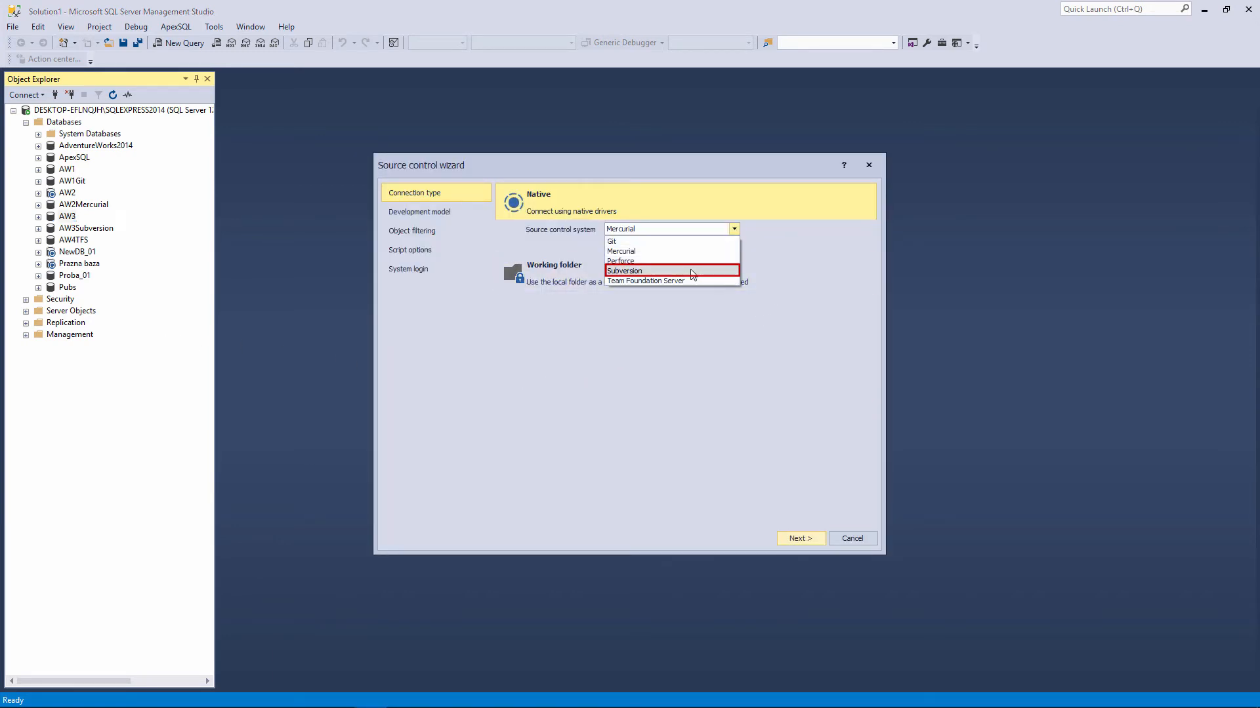
pyautogui.click(690, 271)
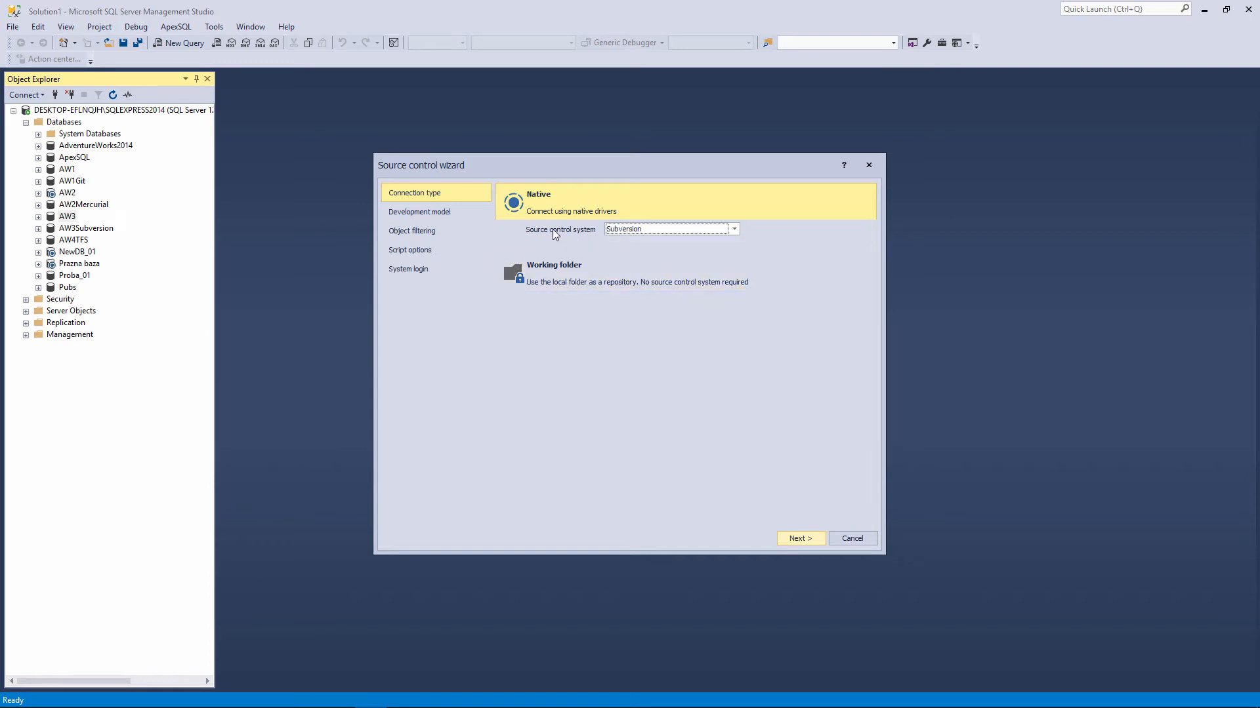
# Set the system login to the File connection with an empty username and the repository path D:\Desktop\SVNLocal.
pyautogui.click(423, 275)
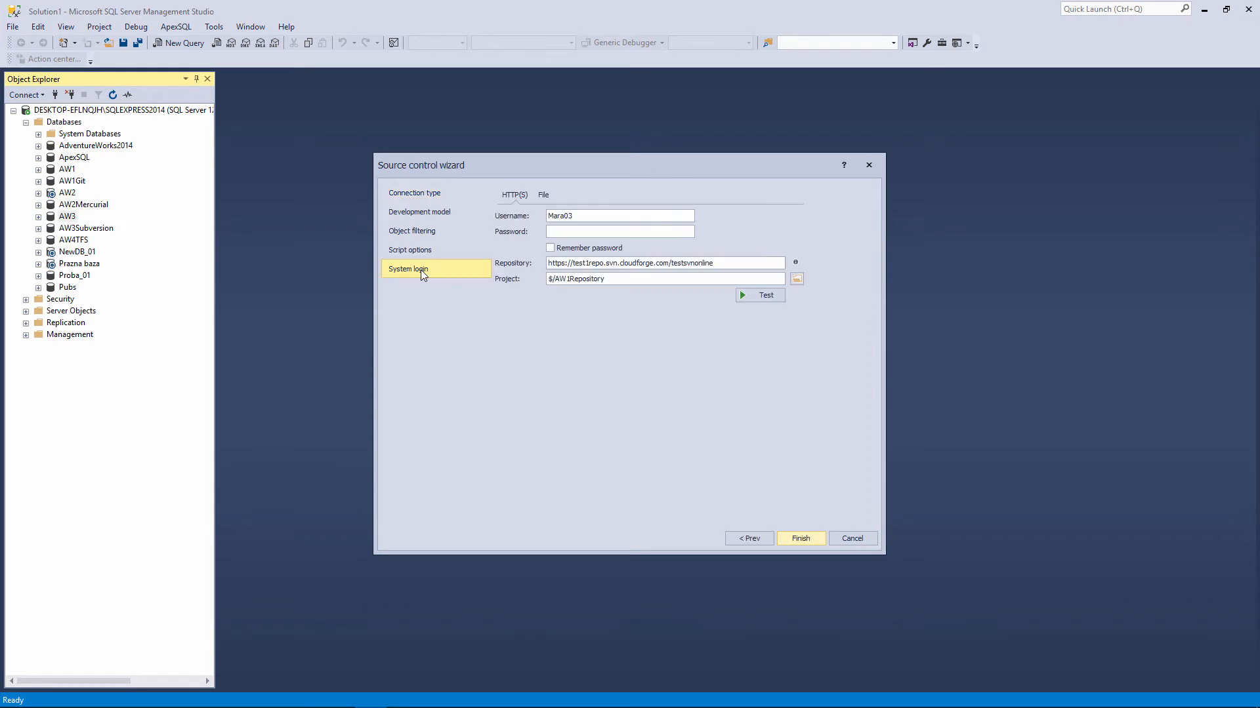
pyautogui.click(540, 196)
pyautogui.moveTo(579, 216); pyautogui.dragTo(534, 217)
pyautogui.press('BackSpace')
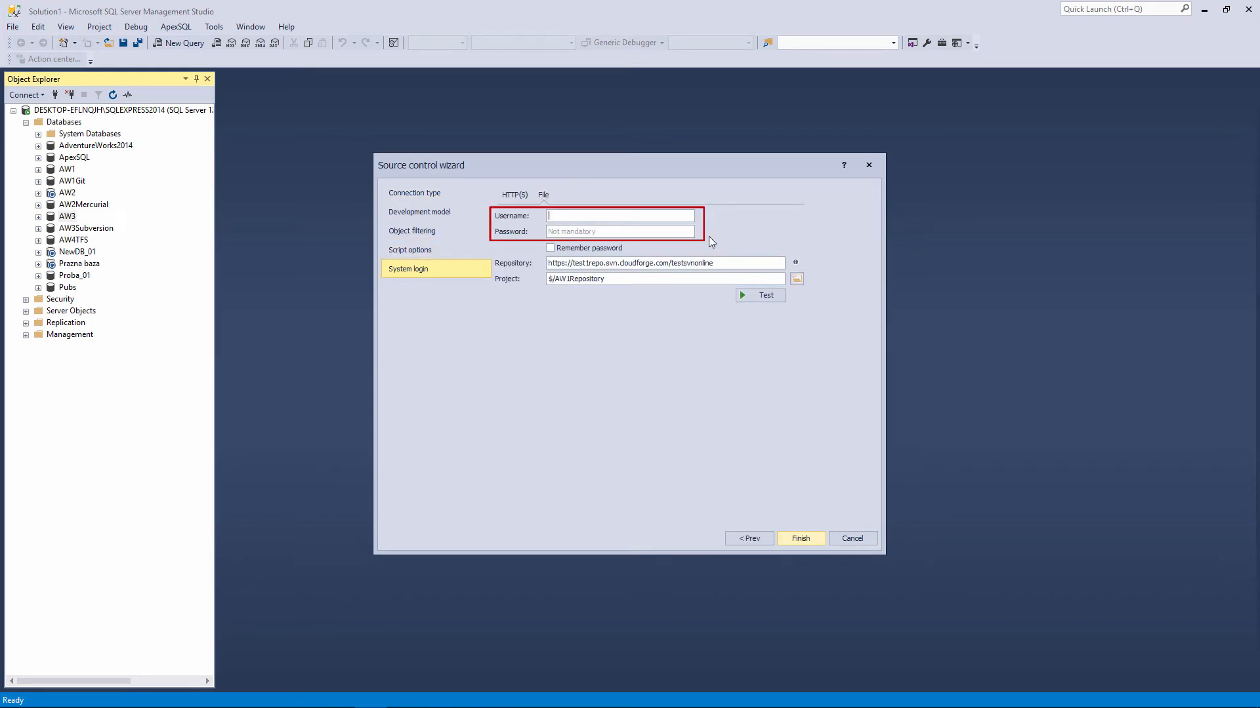
pyautogui.click(700, 262)
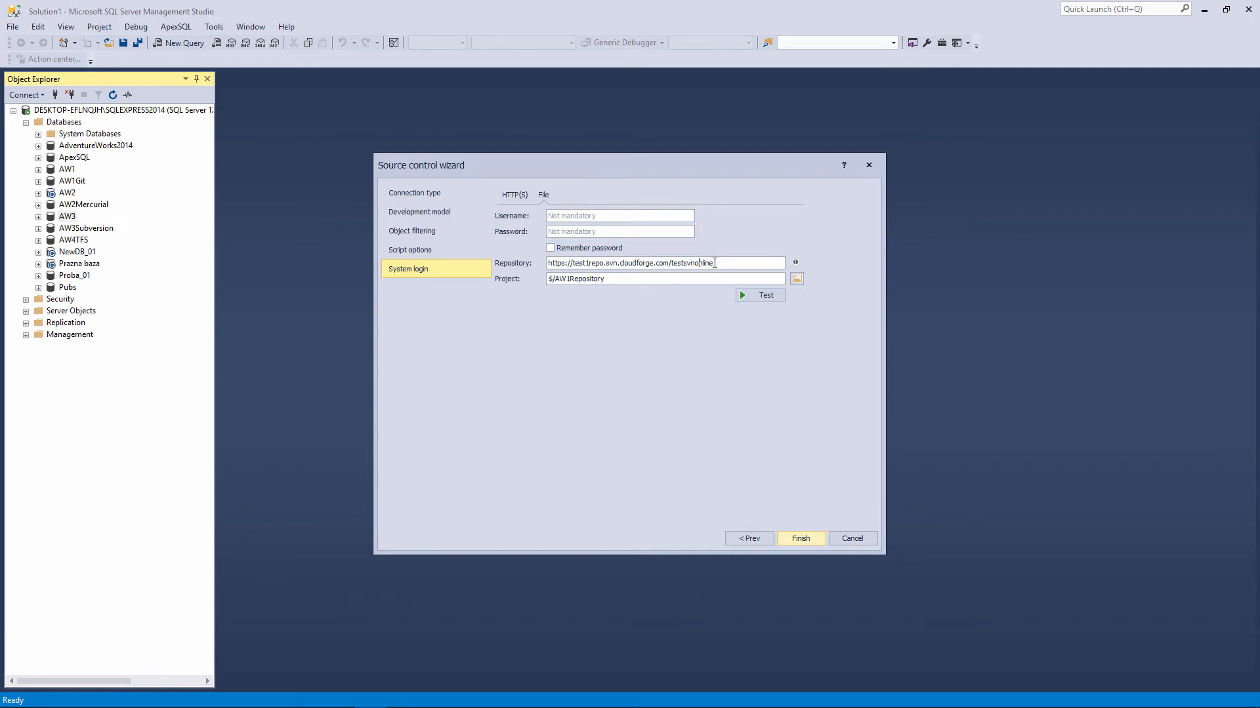
pyautogui.moveTo(714, 263); pyautogui.dragTo(546, 263)
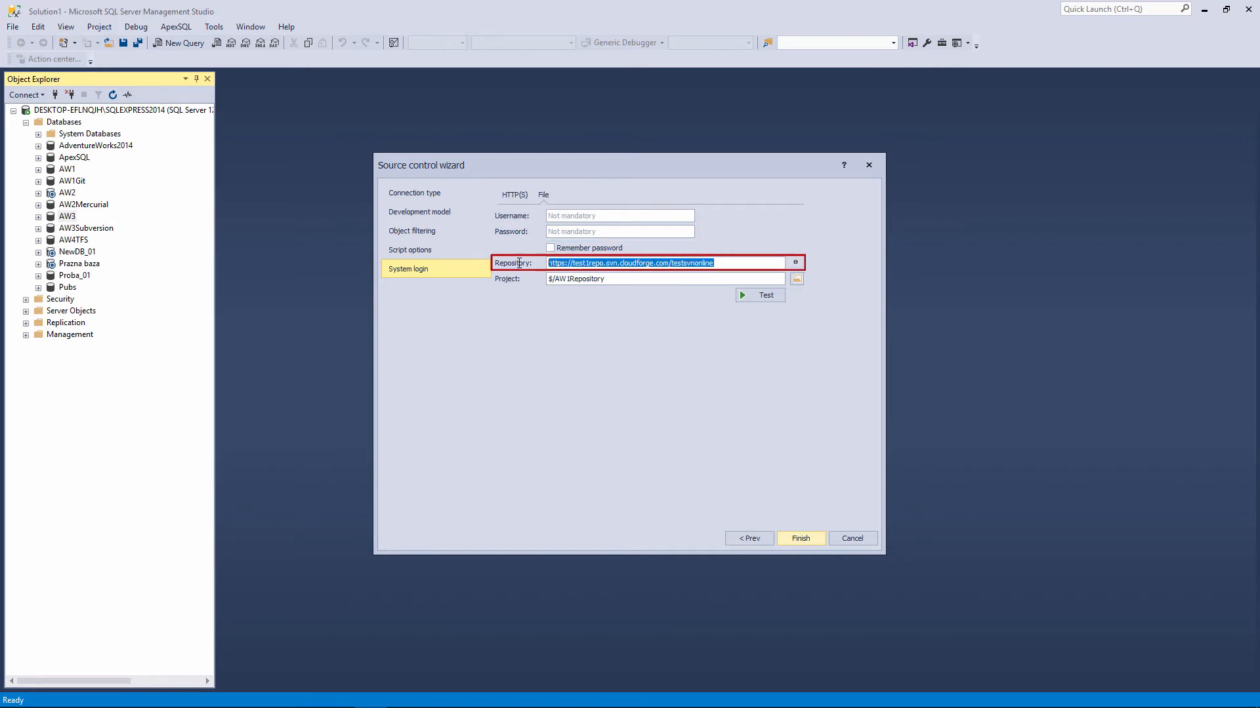
pyautogui.rightClick(621, 265)
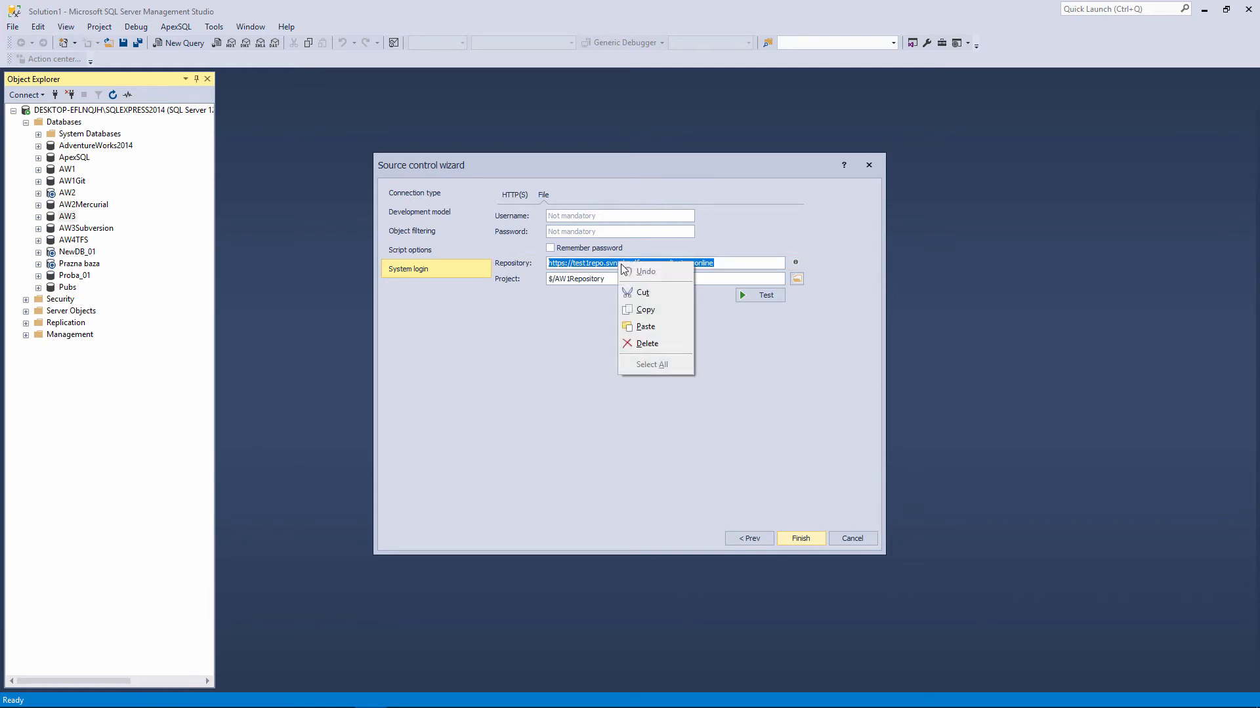
pyautogui.click(661, 333)
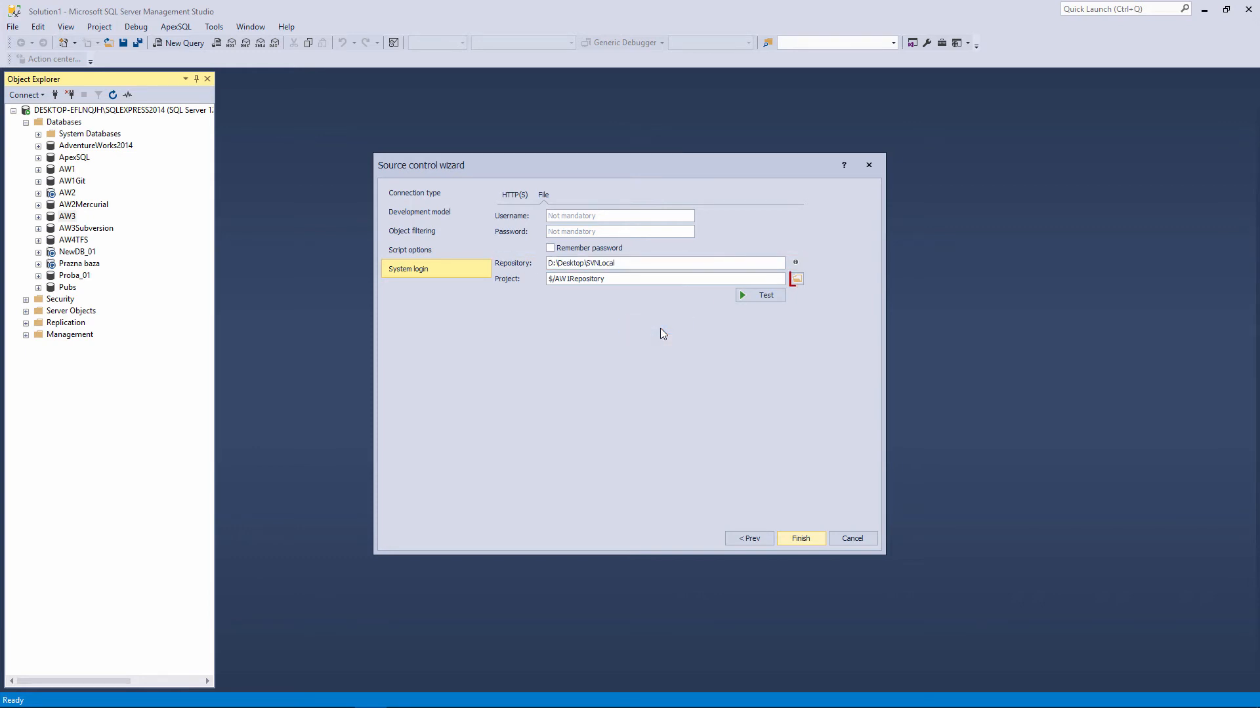
# Create the AW3Repository project, choose it for the link and finish the source control wizard.
pyautogui.click(798, 279)
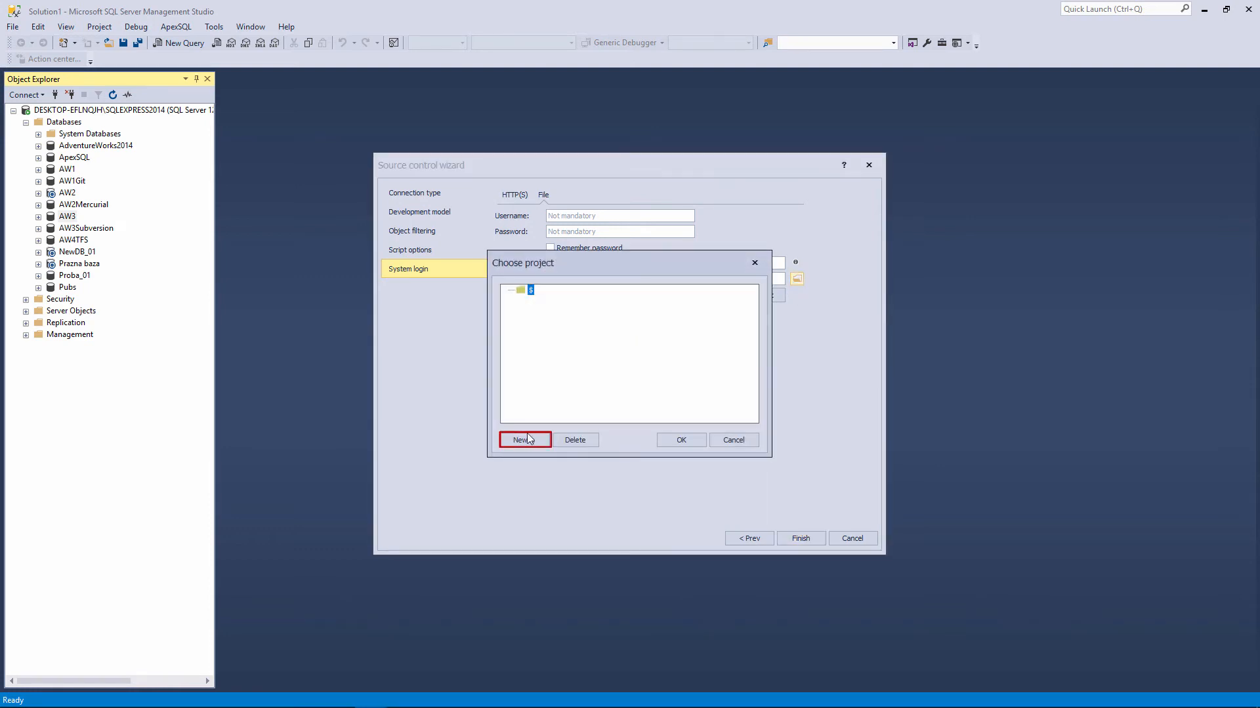
pyautogui.click(528, 438)
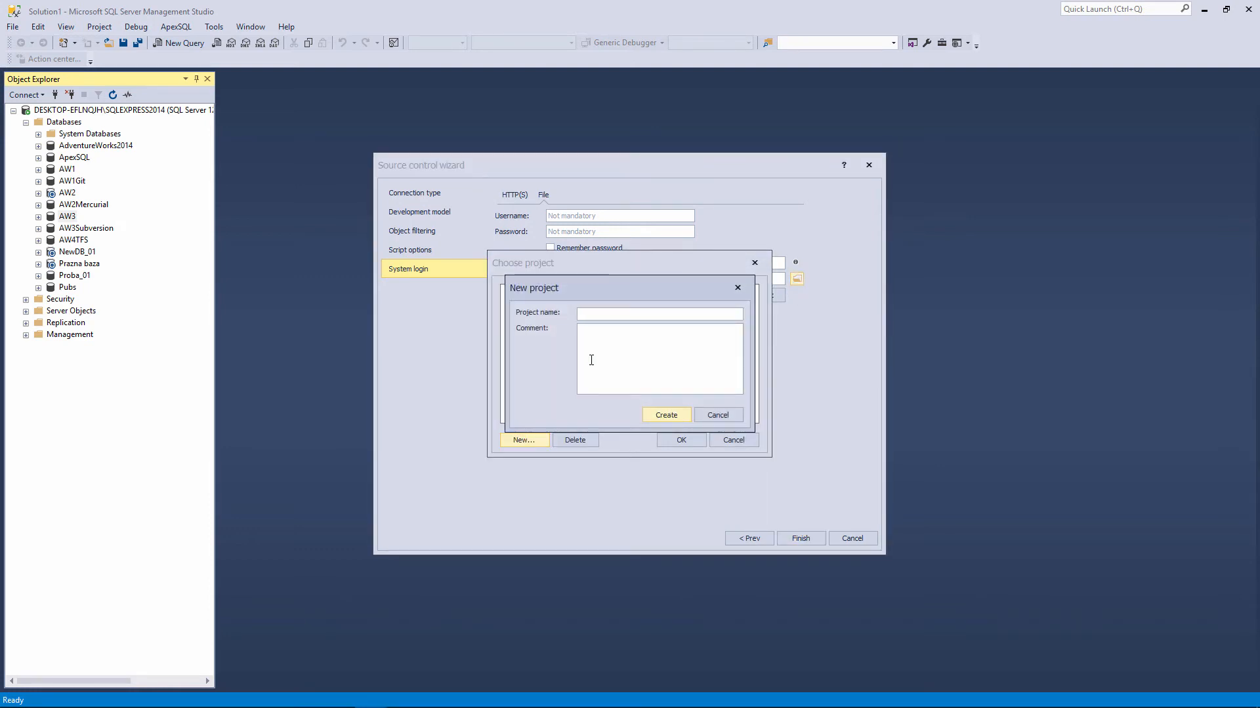
pyautogui.write('AW3Repository')
pyautogui.click(666, 415)
pyautogui.click(680, 440)
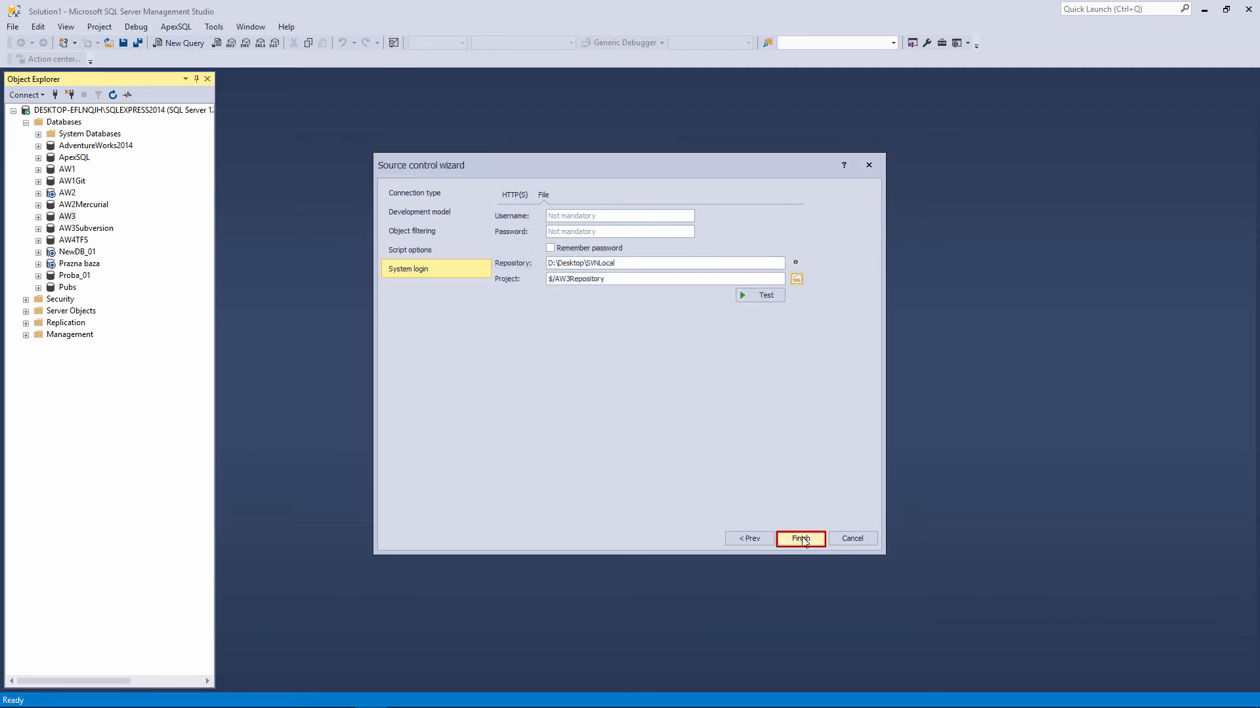
pyautogui.click(803, 539)
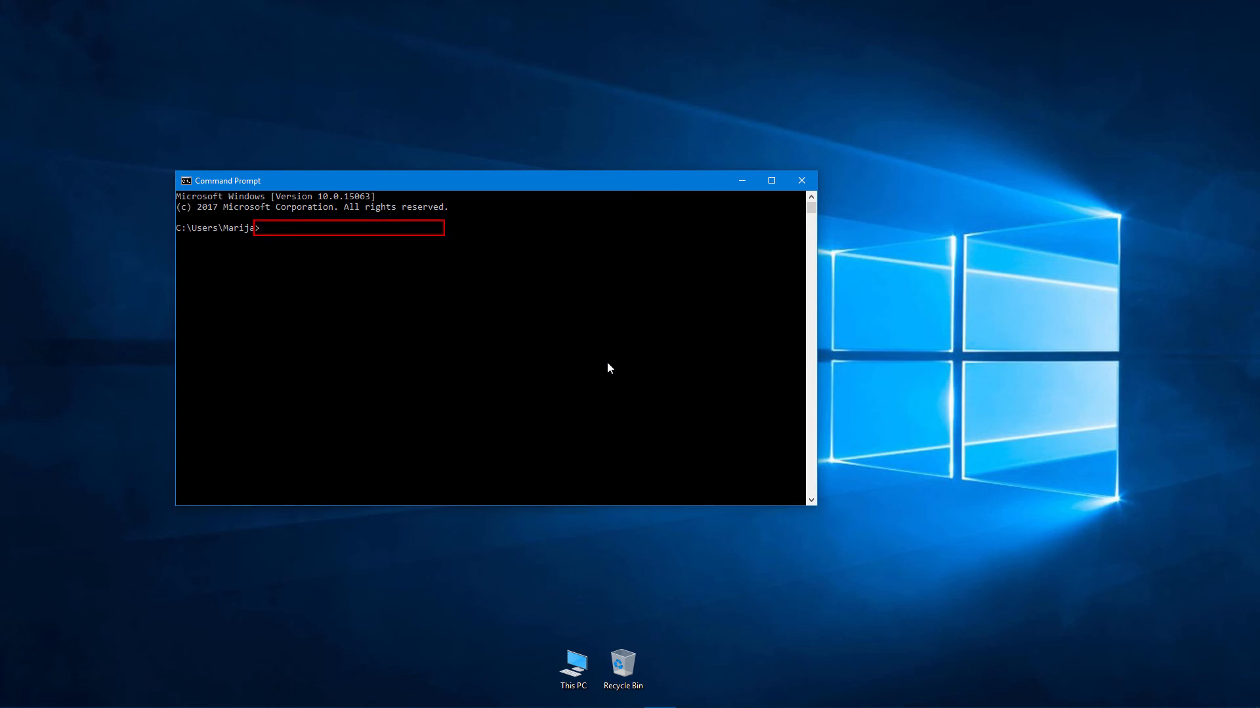
# In Command Prompt, initialize a bare Git repository at D:\Desktop\GitCLI and a Mercurial repository at D:\Desktop\MercurialCLI.
pyautogui.write('git init --bare D:\\Desktop\\GitCLI')
pyautogui.press('Return')
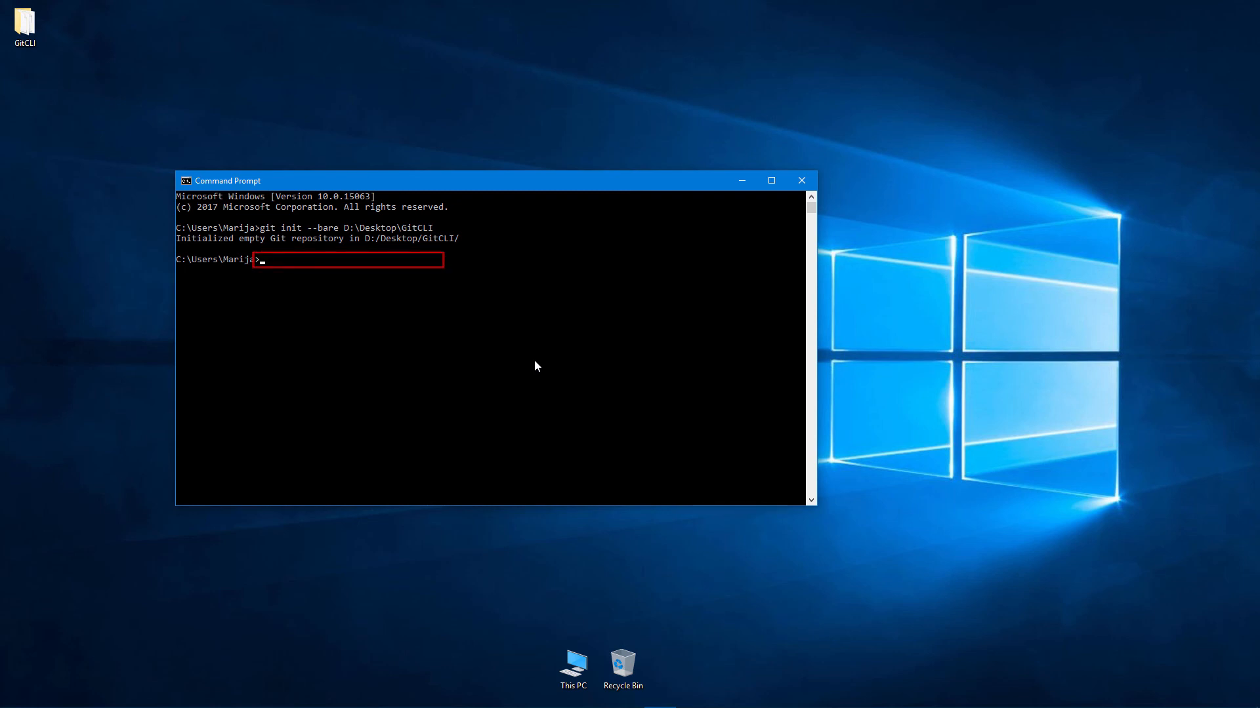
pyautogui.write('hg init D:\\Desktop\\MercurialCLI')
pyautogui.press('Return')
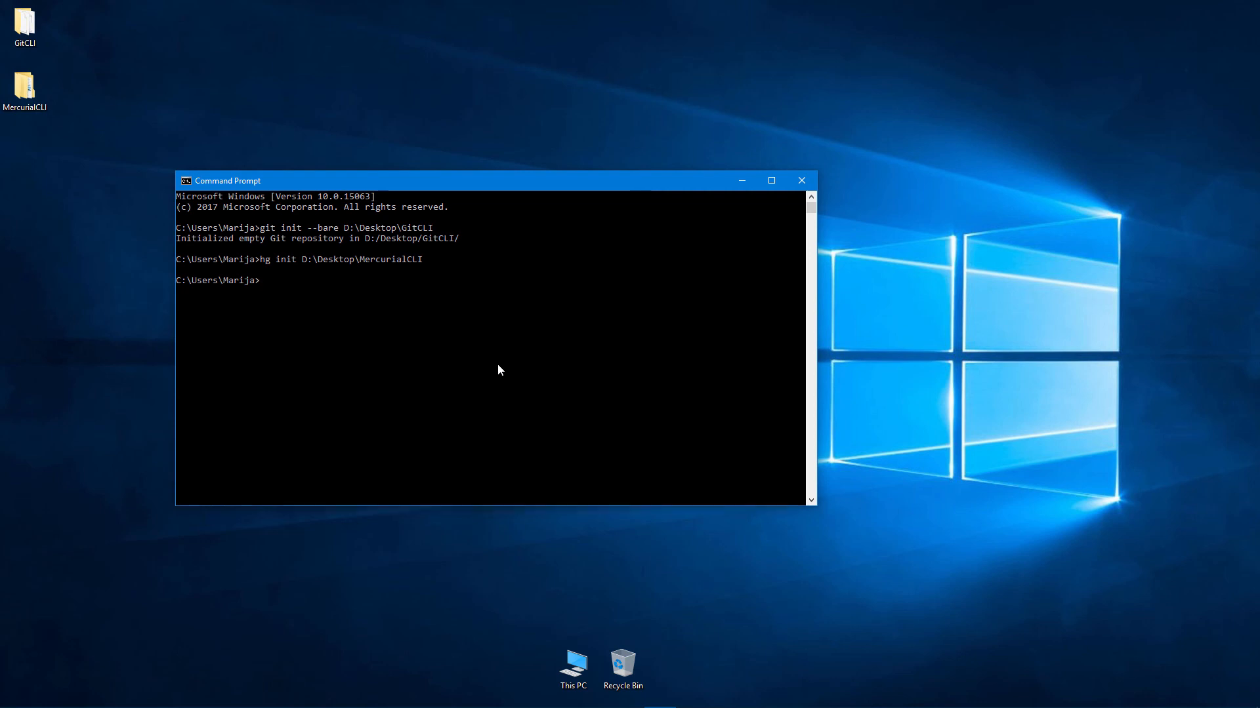
# Create a Subversion repository at D:\Desktop\SVNCLI with the svnadmin create command.
pyautogui.write('svnadmin c')
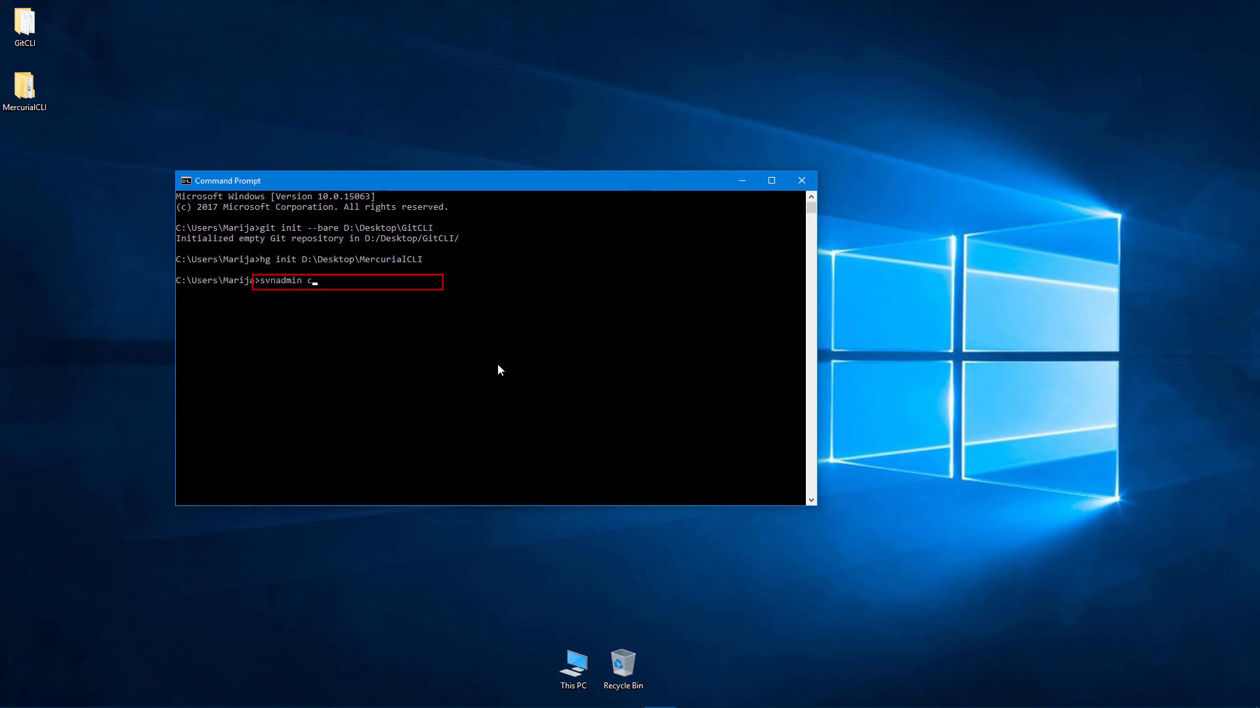
pyautogui.write('reate D:\\Desktop\\SVNCLI')
pyautogui.press('Return')
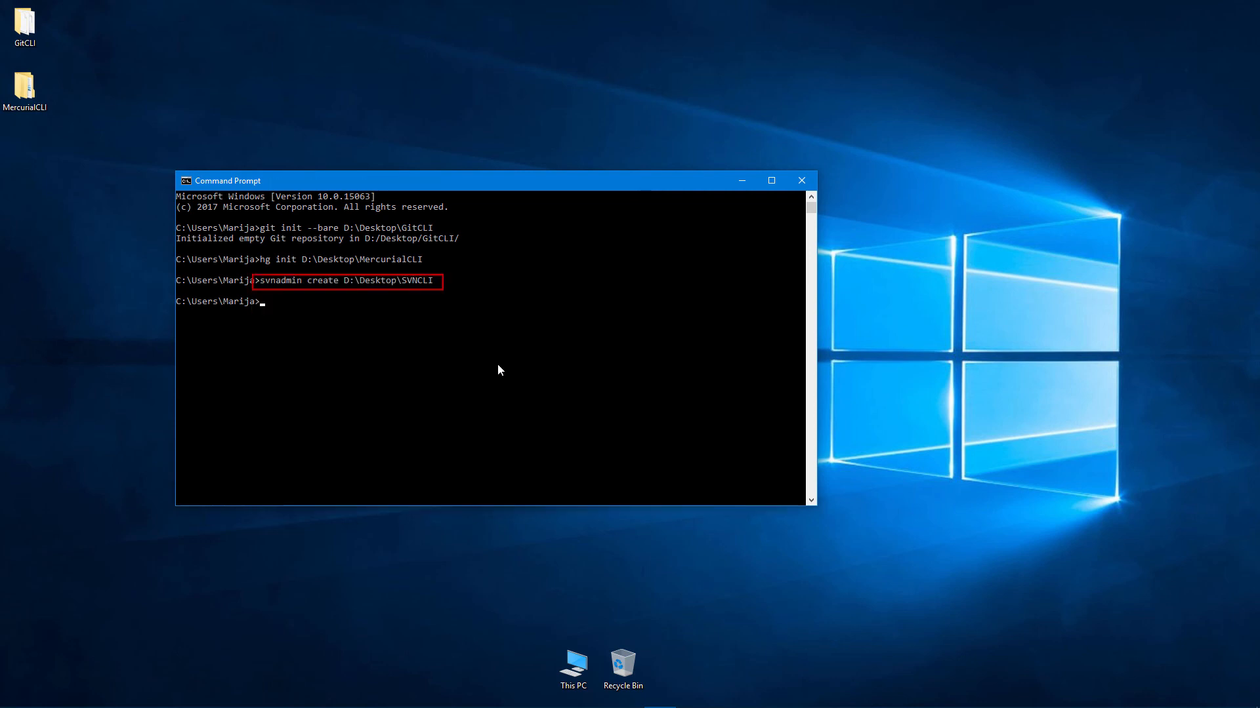